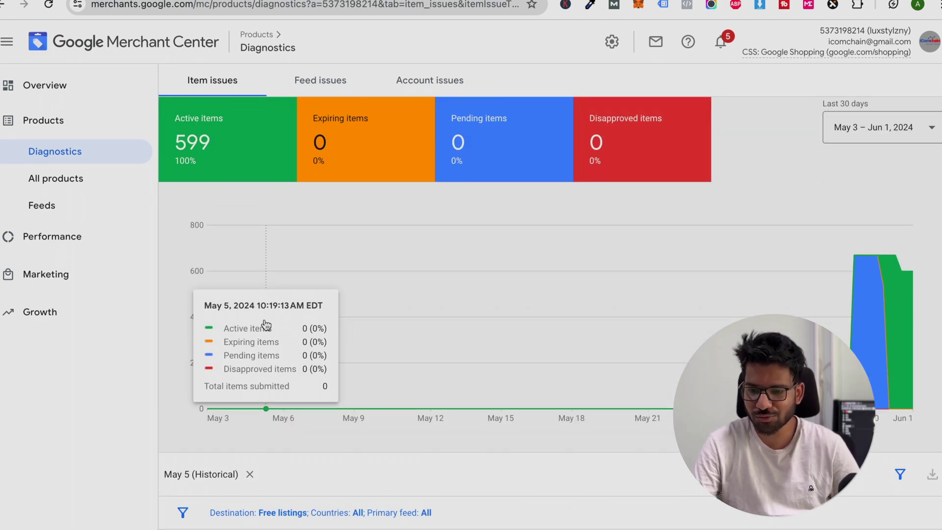
- Review the Diagnostics item issues cards (599 active, none pending, expiring or disapproved) and the Pending explanation
scroll(327, 319, "down", 1)
scroll(327, 319, "up", 1)
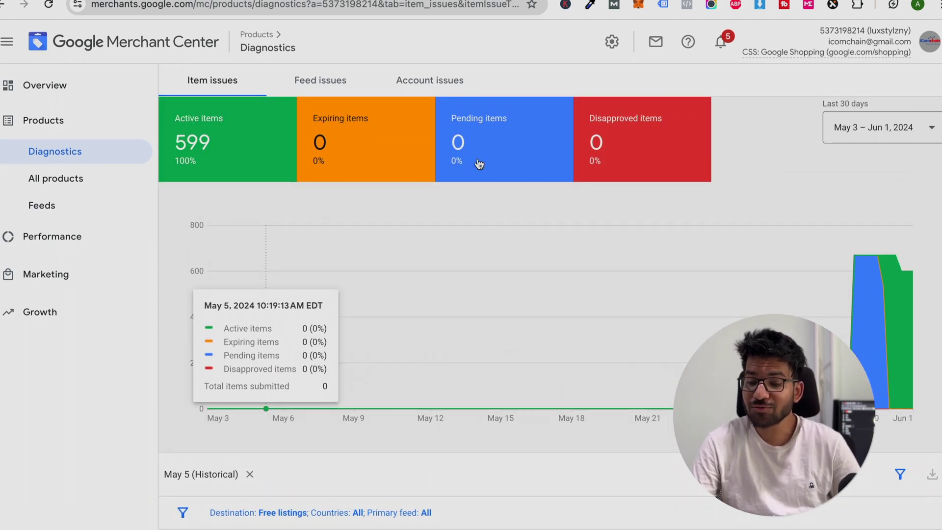
mouse_move(460, 129)
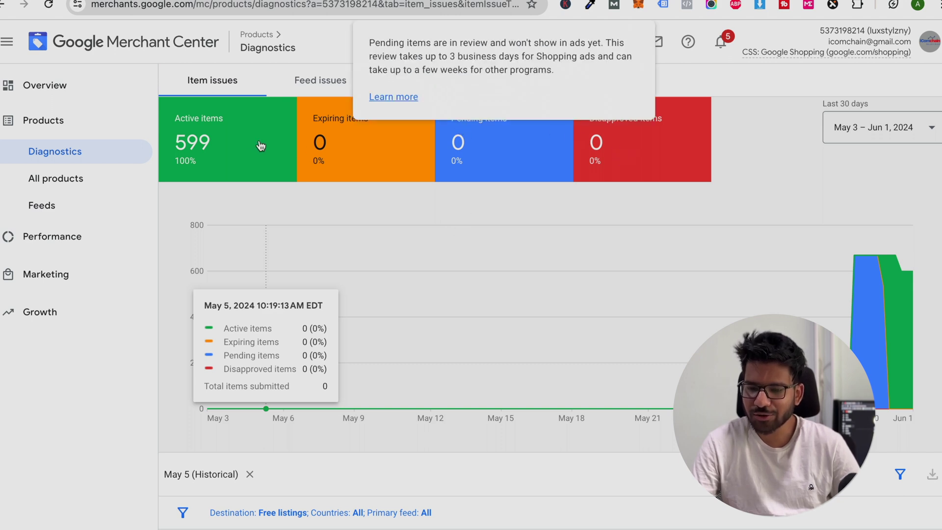
- Show the Returns settings with the verified 30-day Standard policy for United States covering 599 products
left_click(80, 98)
left_click(612, 42)
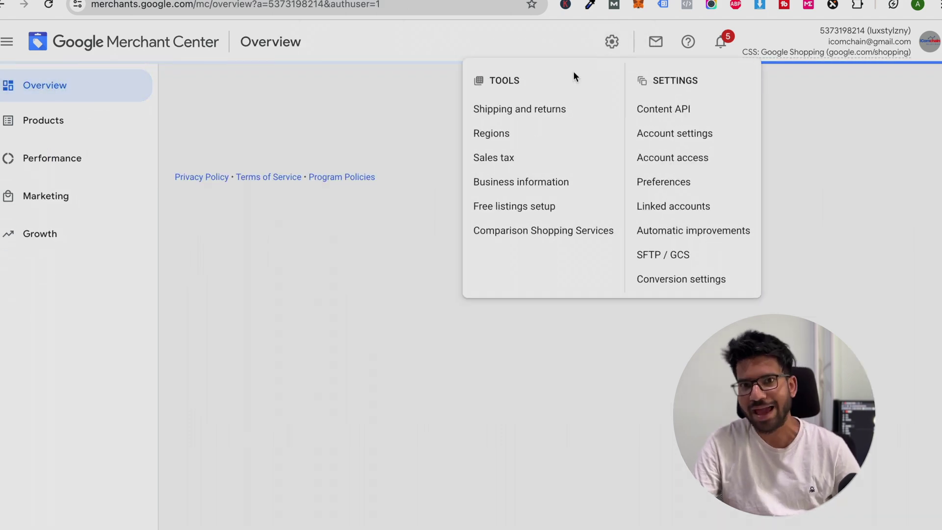
left_click(526, 113)
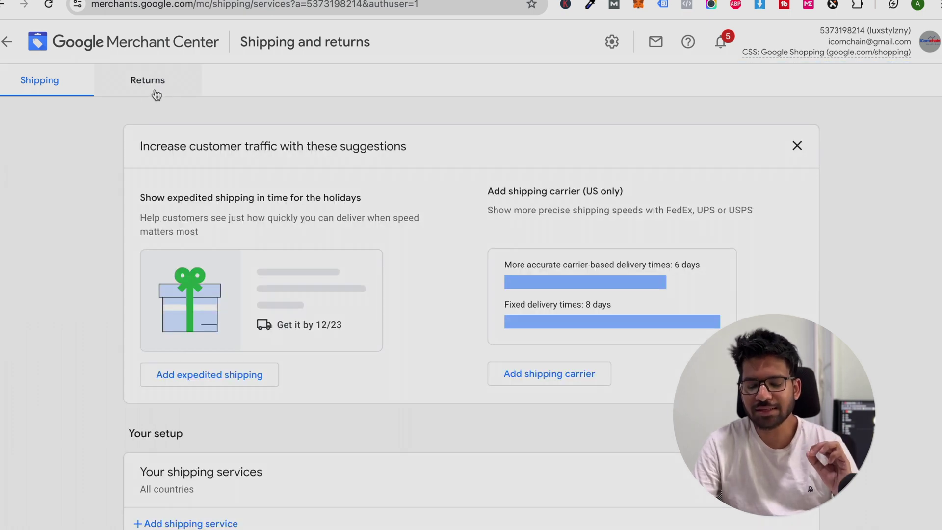
left_click(153, 91)
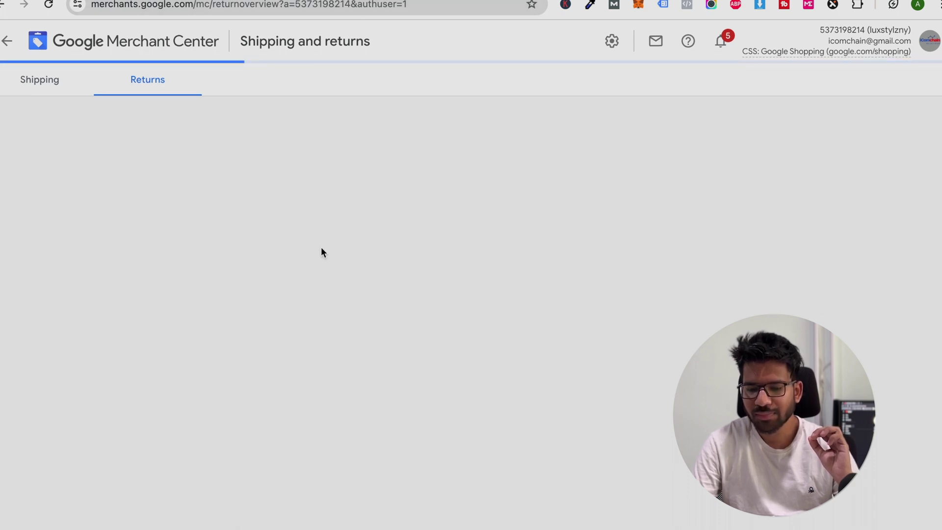
scroll(327, 336, "down", 5)
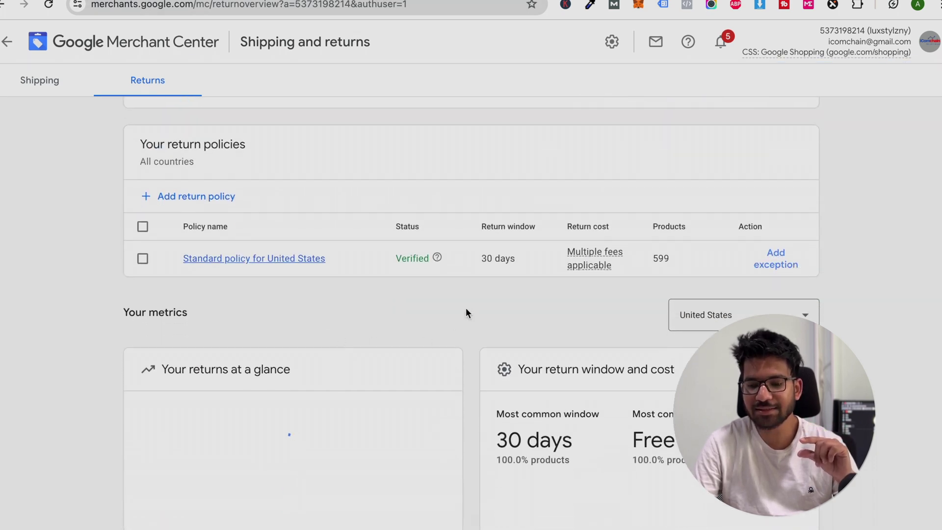
- Mark the Verified policy status, then read the store Refund policy's Returns and Refunds sections
left_click_drag(392, 261, 423, 257)
left_click(400, 15)
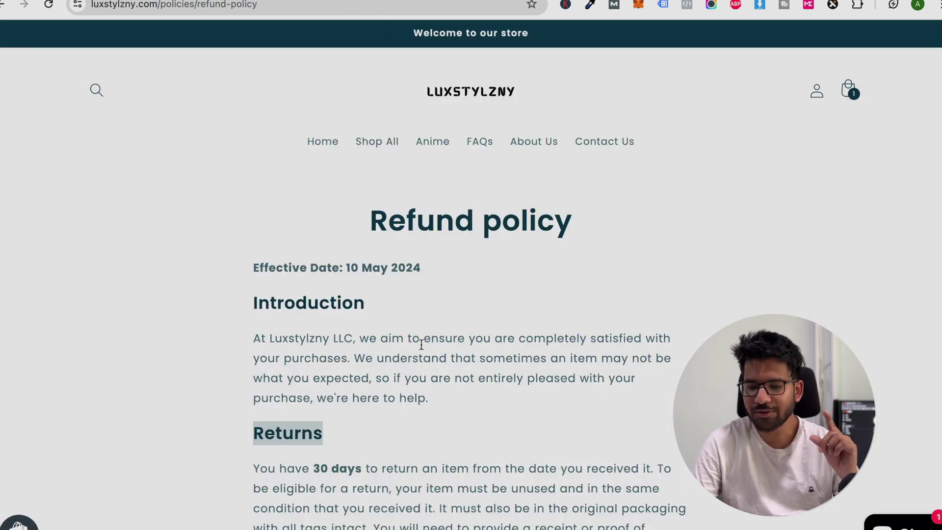
scroll(420, 343, "down", 2)
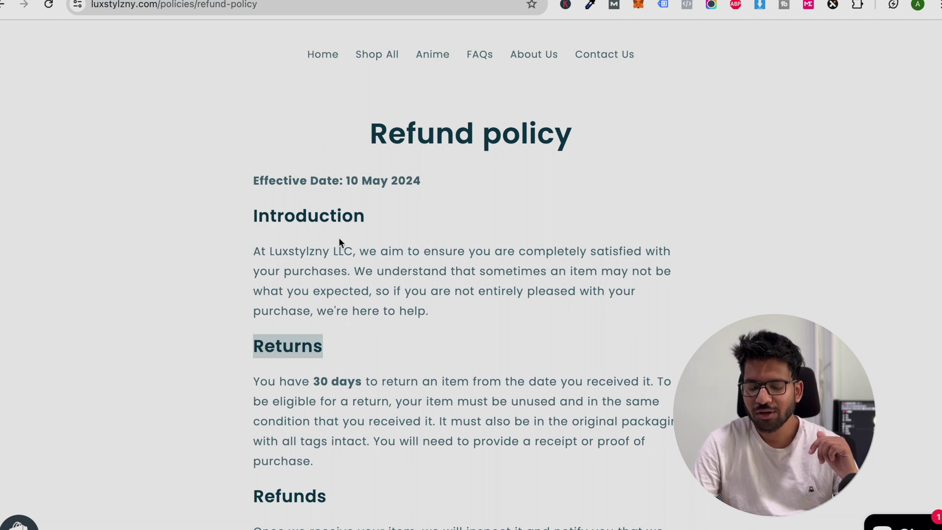
scroll(338, 241, "down", 1)
left_click_drag(348, 208, 272, 206)
scroll(323, 281, "down", 1)
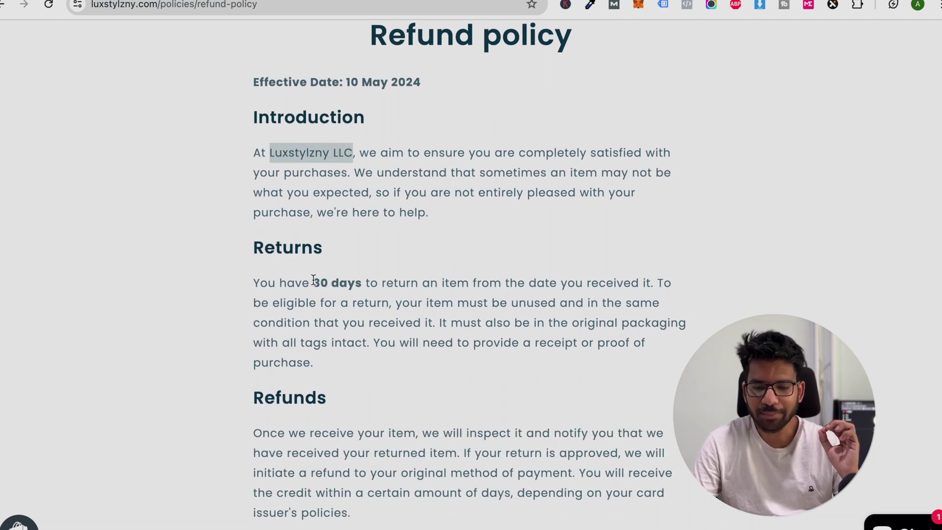
left_click_drag(363, 277, 372, 299)
- Read the refund policy's Return Shipping Costs, No Restocking Fees and Contact Us sections
scroll(293, 294, "down", 3)
scroll(371, 299, "down", 2)
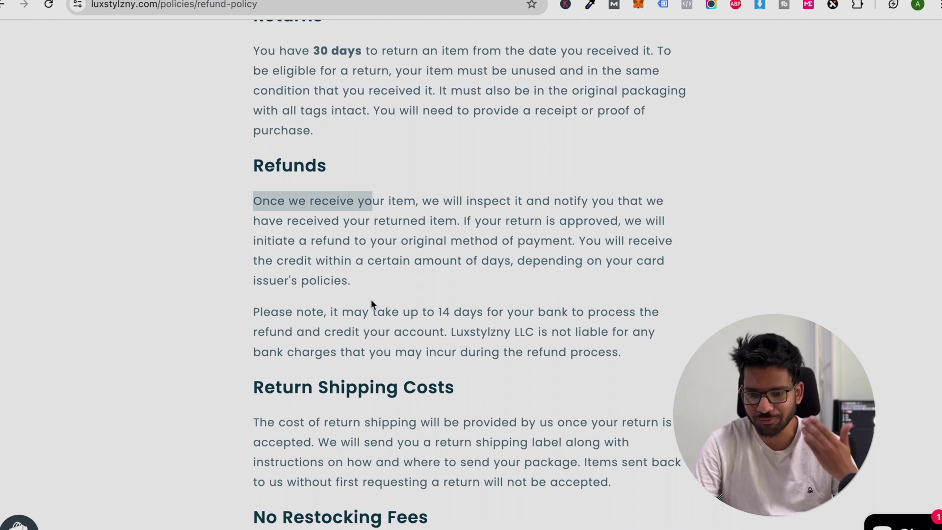
scroll(420, 306, "down", 3)
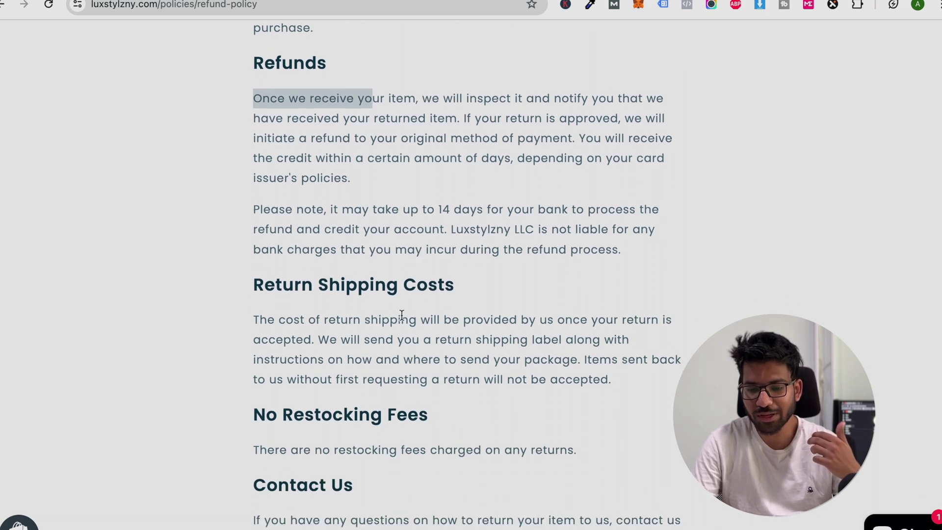
left_click_drag(256, 237, 451, 237)
scroll(450, 238, "down", 3)
left_click_drag(254, 247, 425, 255)
scroll(345, 287, "down", 1)
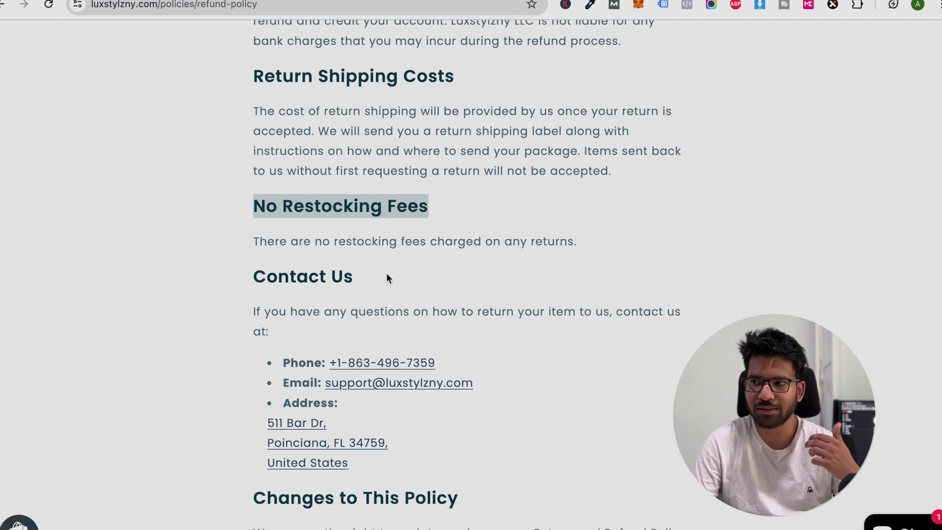
left_click_drag(234, 294, 305, 290)
left_click(311, 293)
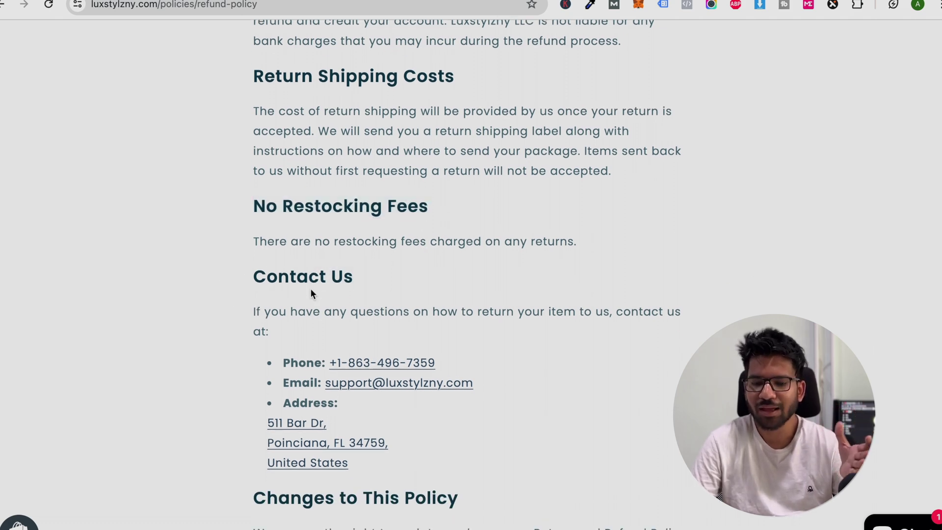
scroll(310, 293, "up", 15)
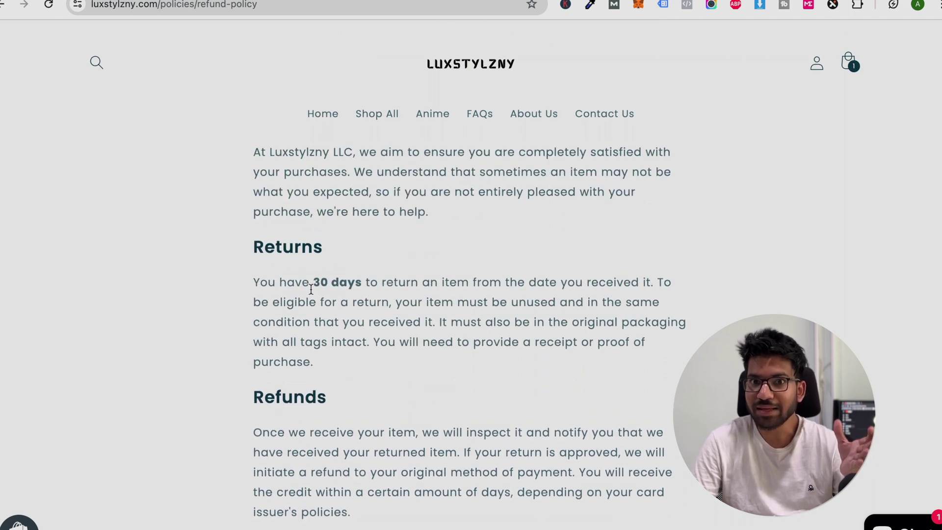
scroll(311, 293, "up", 3)
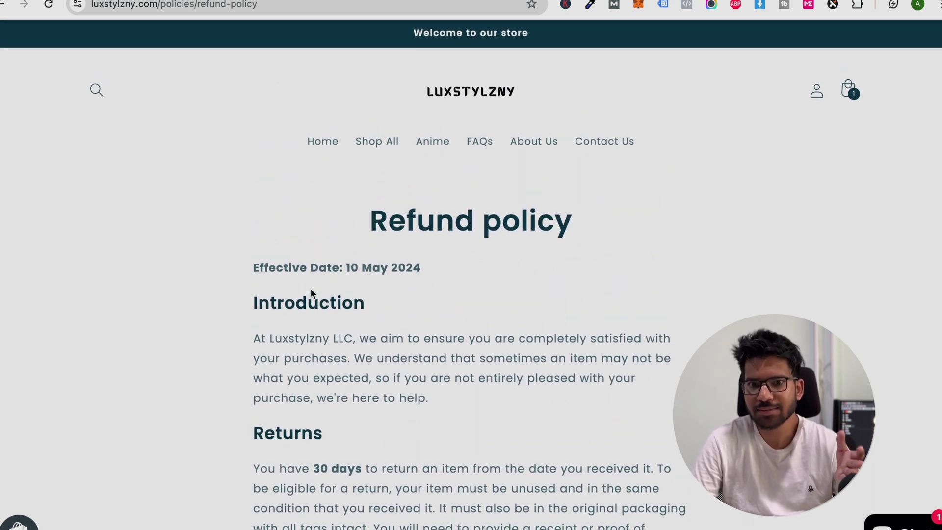
scroll(310, 293, "down", 12)
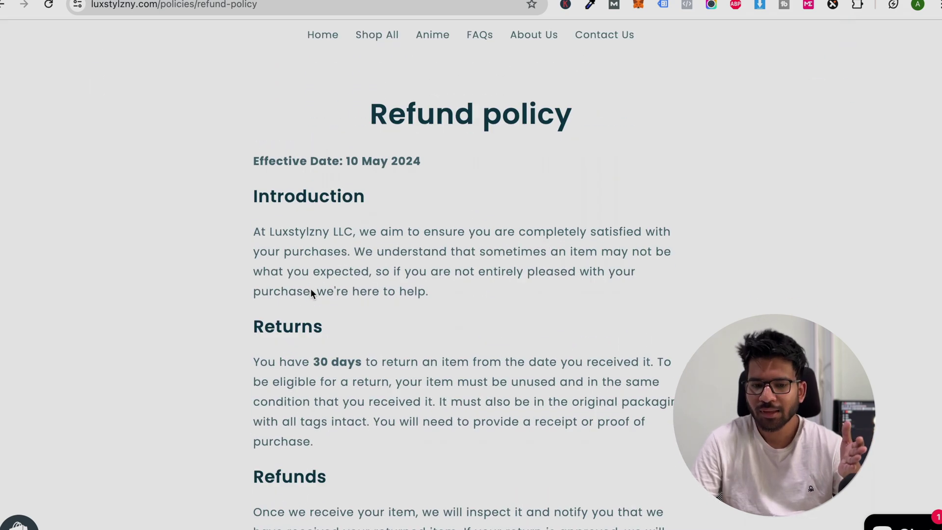
- Review the United States Standard policy's refund URL, 30 days from delivery, by-mail returns and no restocking fee
key("ctrl+Tab")
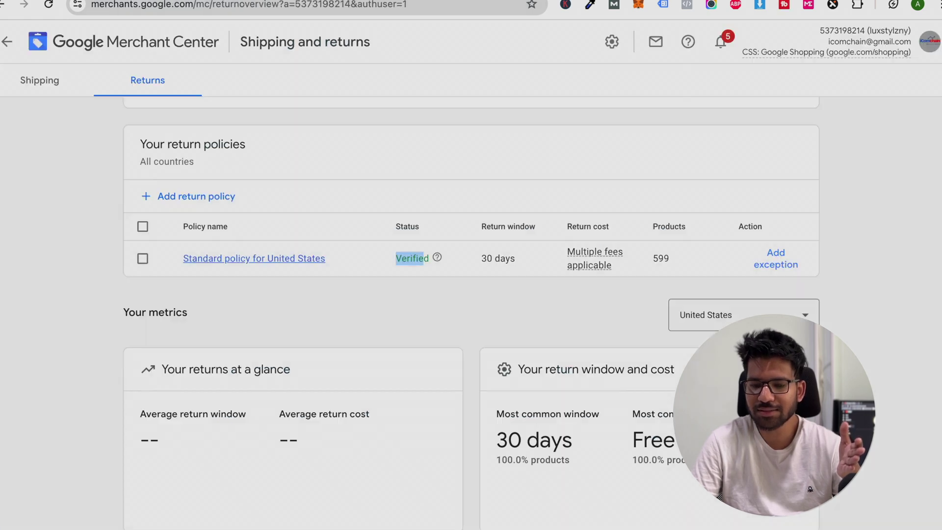
scroll(289, 265, "down", 1)
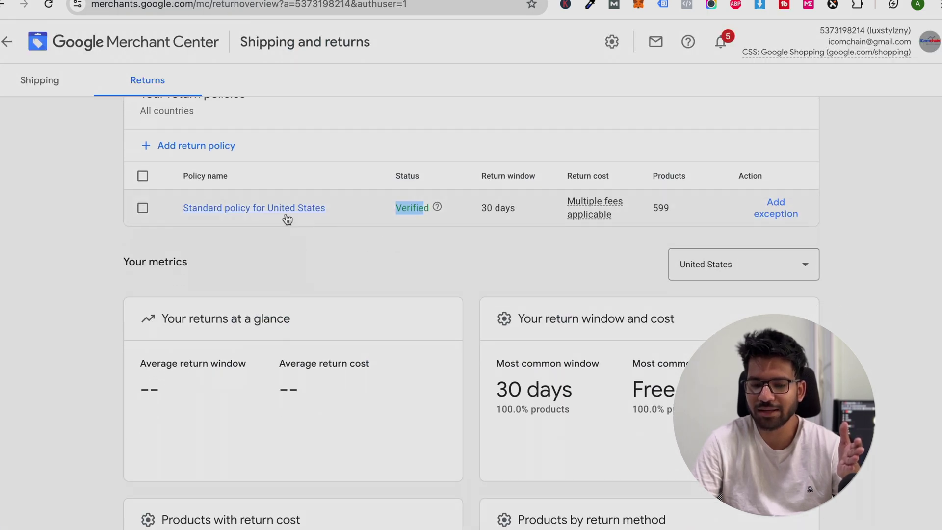
left_click(258, 208)
scroll(259, 192, "up", 4)
scroll(260, 193, "up", 2)
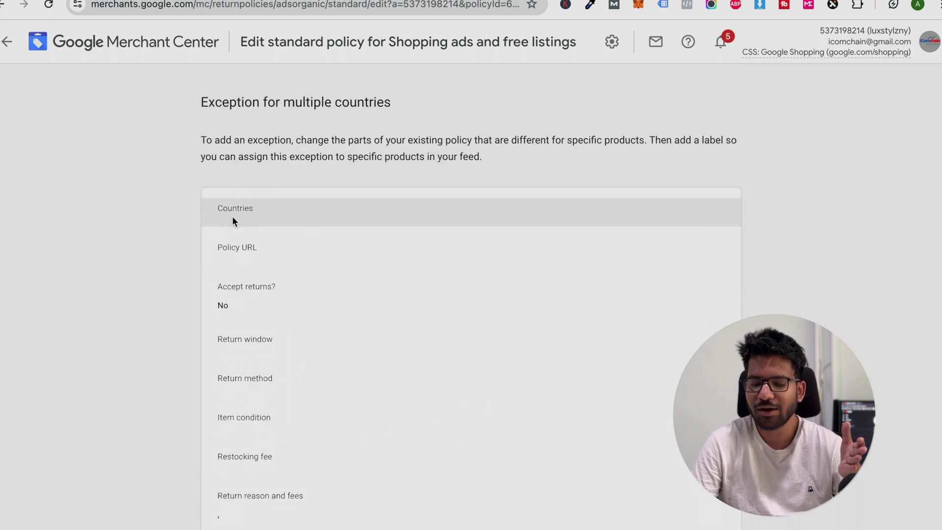
scroll(252, 249, "down", 1)
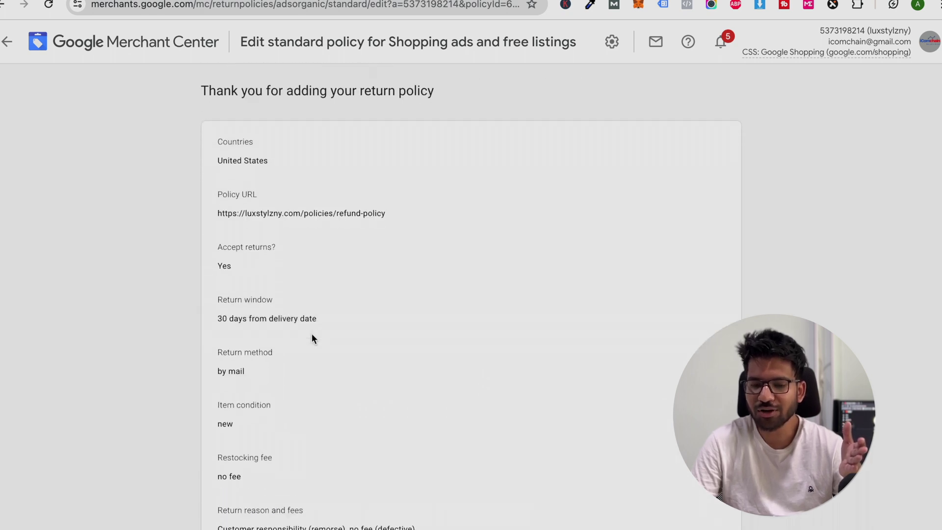
scroll(312, 315, "down", 1)
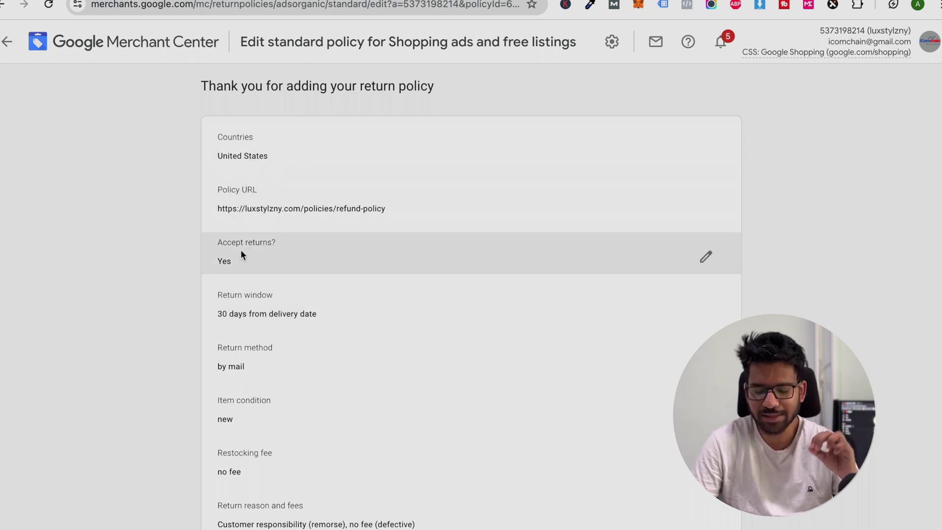
scroll(261, 293, "down", 3)
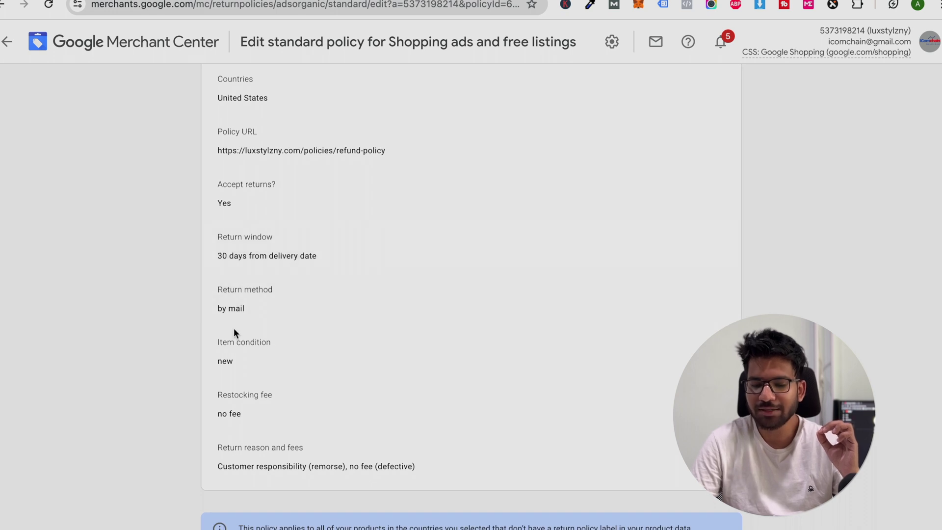
scroll(233, 327, "down", 1)
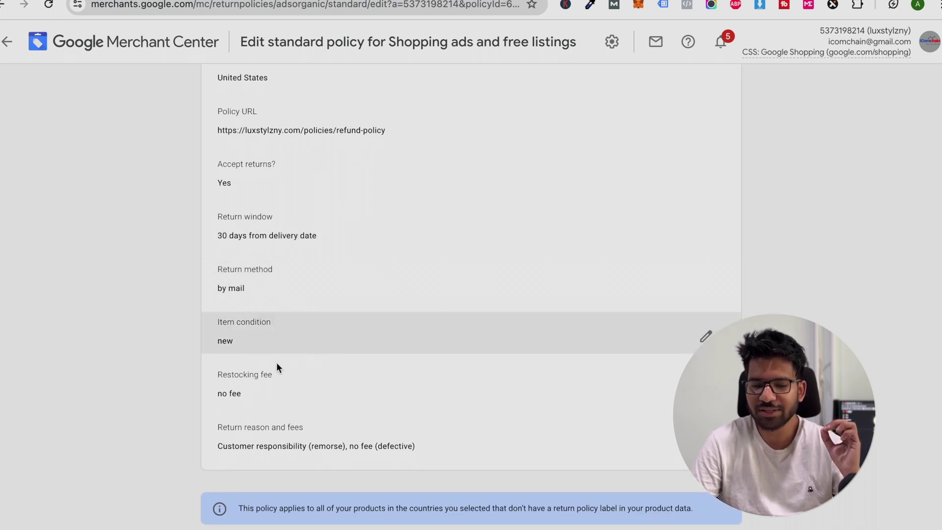
scroll(239, 389, "down", 3)
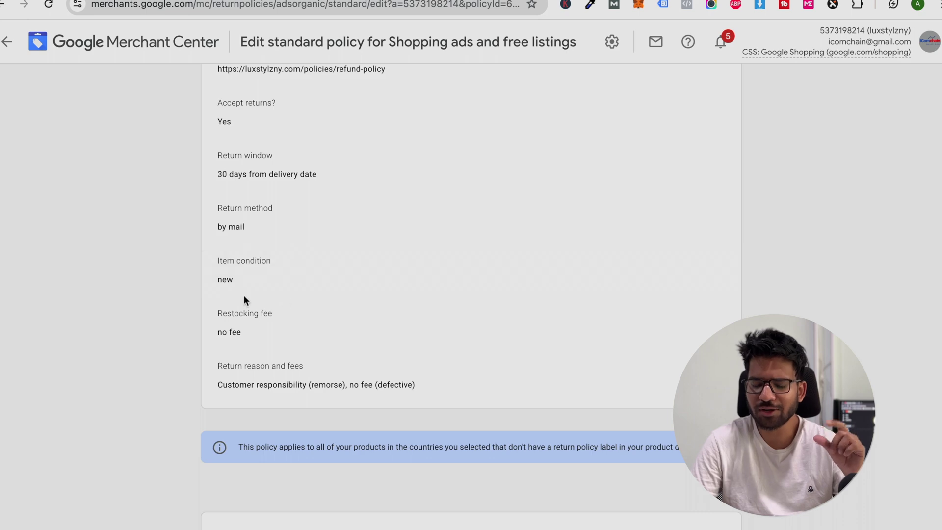
scroll(319, 244, "up", 8)
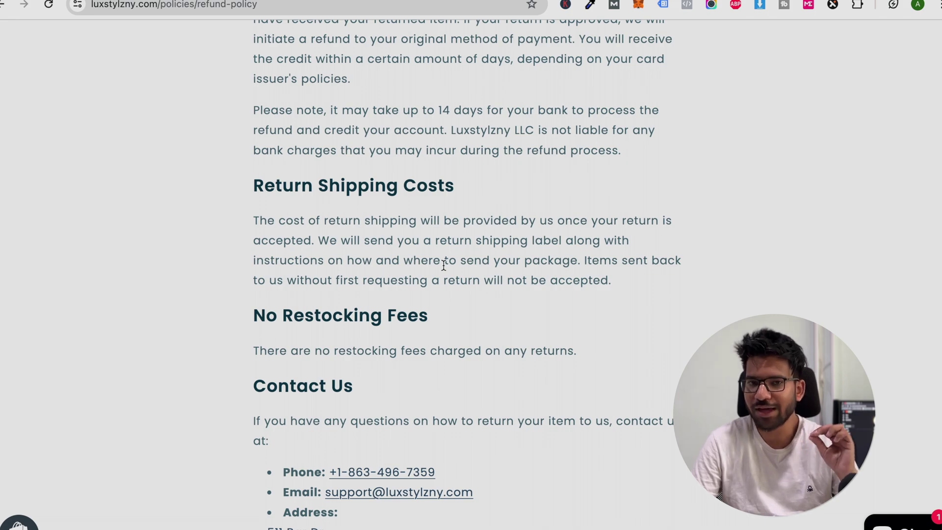
- Recheck the Returns terms: 30 days from receipt, unused items with tags, proof of purchase
scroll(443, 265, "up", 10)
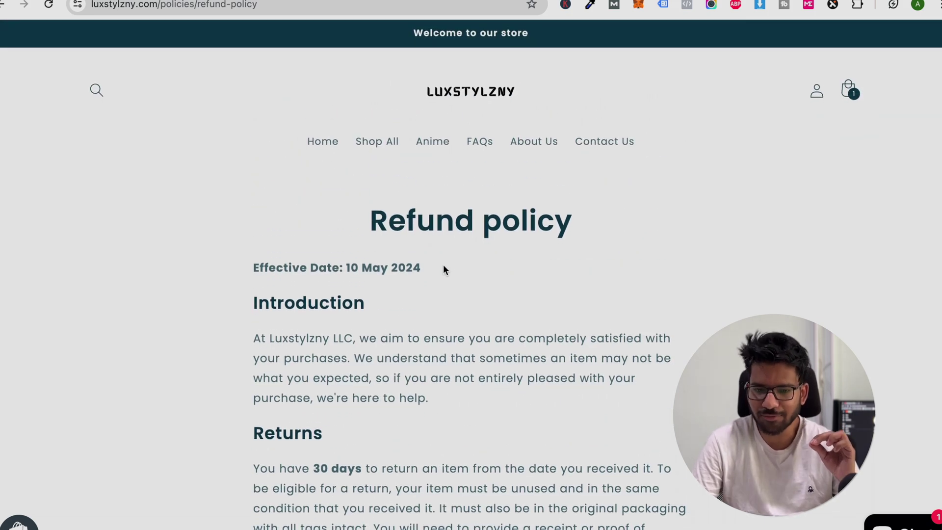
scroll(442, 269, "down", 8)
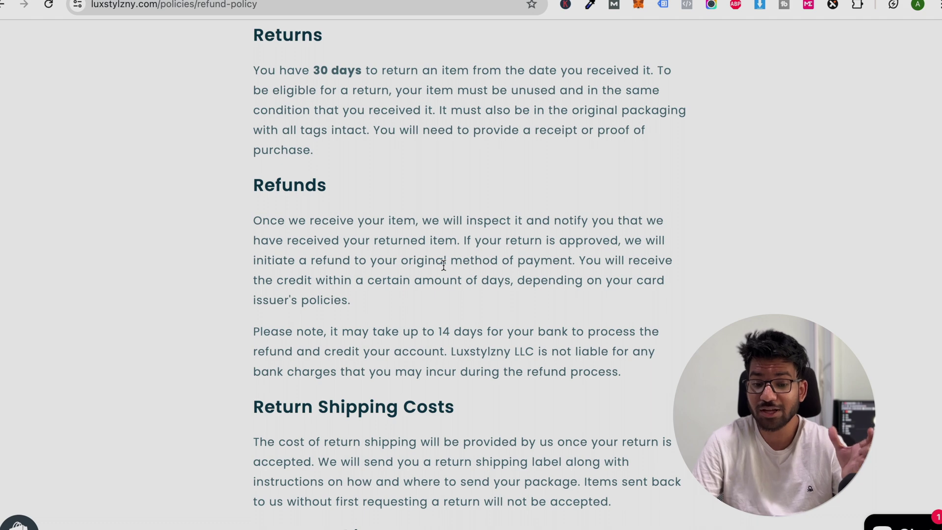
- Back in Merchant Center, open the Standard Shipping service under Your shipping services
left_click(130, 0)
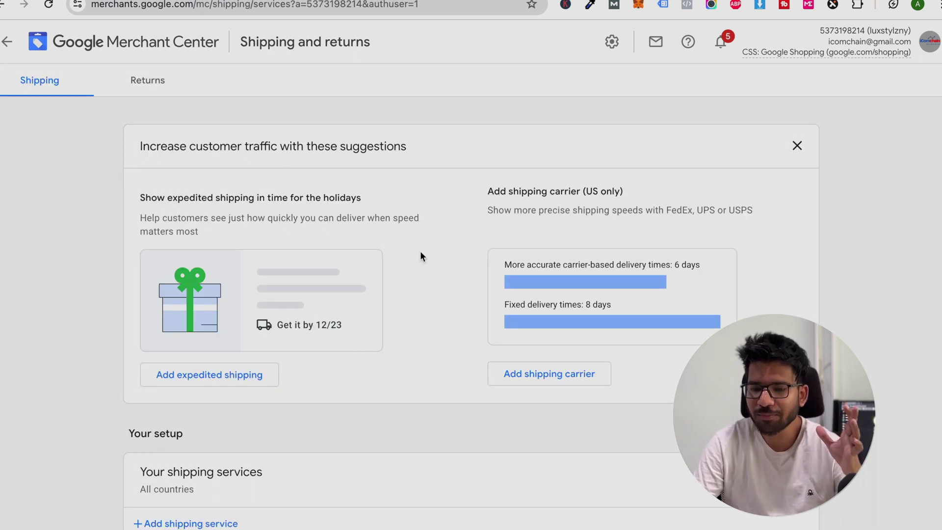
scroll(420, 253, "down", 5)
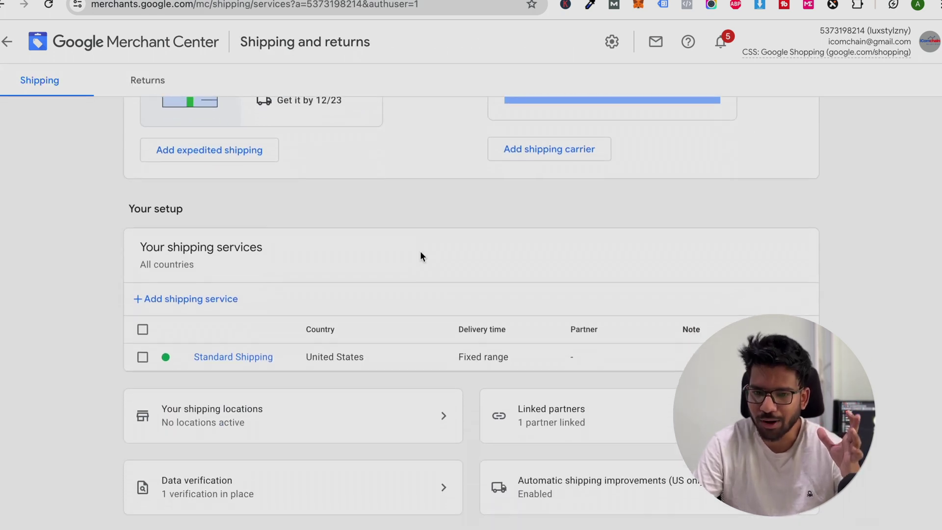
scroll(410, 207, "down", 1)
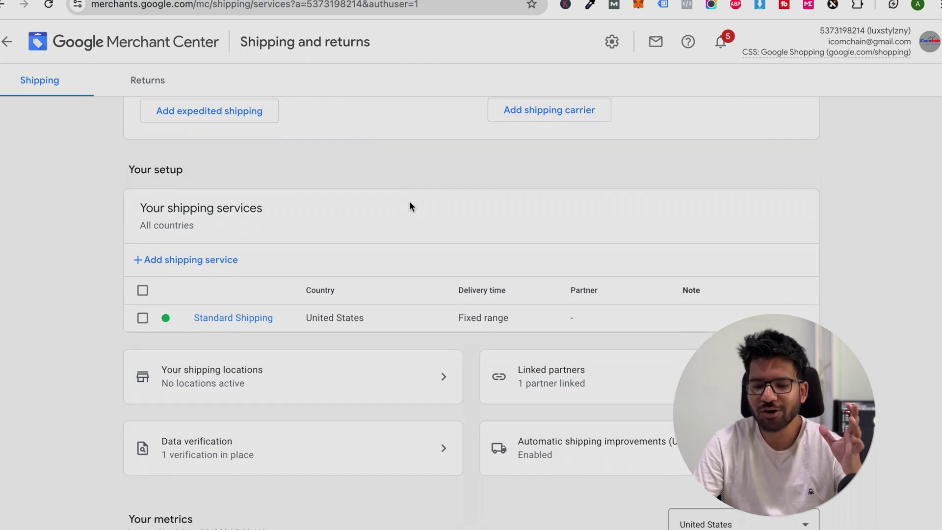
left_click(244, 319)
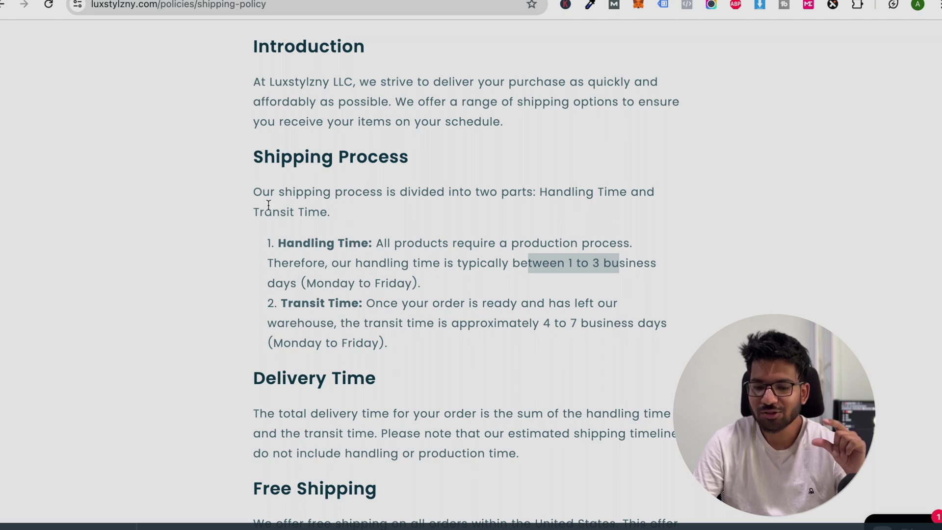
- Highlight the shipping policy's 1 to 3 business day handling and 4 to 7 day transit times
left_click_drag(279, 241, 384, 244)
left_click_drag(287, 304, 363, 302)
scroll(368, 300, "down", 1)
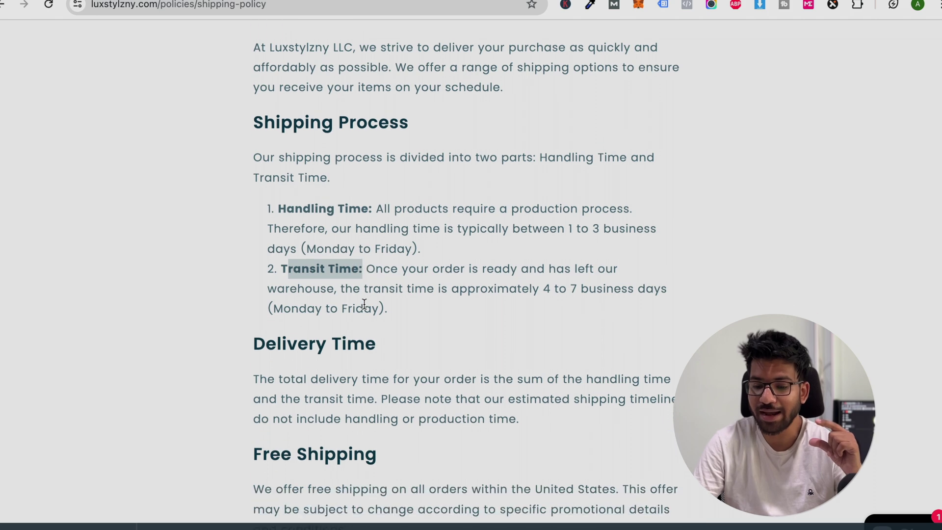
left_click_drag(564, 229, 643, 229)
left_click_drag(542, 290, 597, 289)
- Check Standard Shipping's 1–3 day handling and 4–7 day transit times, then return to the overview
key("ctrl+Tab")
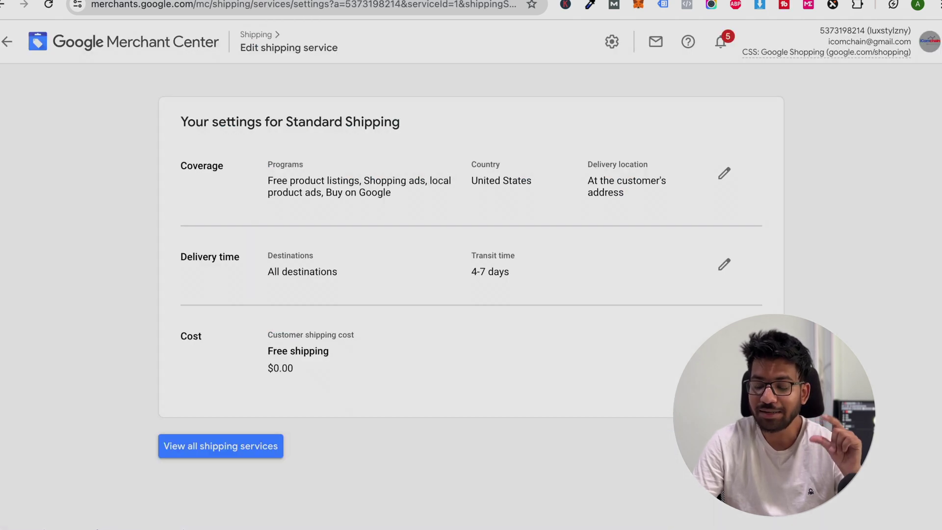
left_click(726, 266)
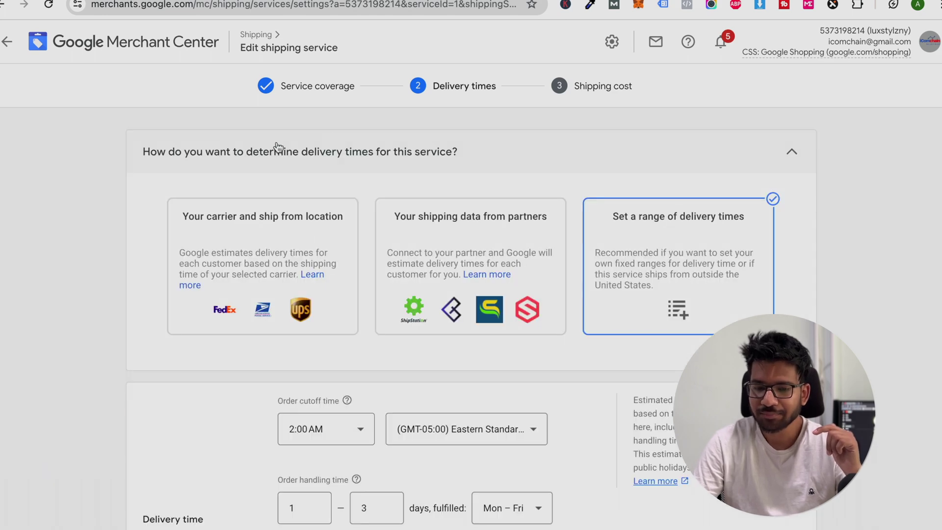
scroll(400, 359, "down", 6)
scroll(401, 358, "up", 6)
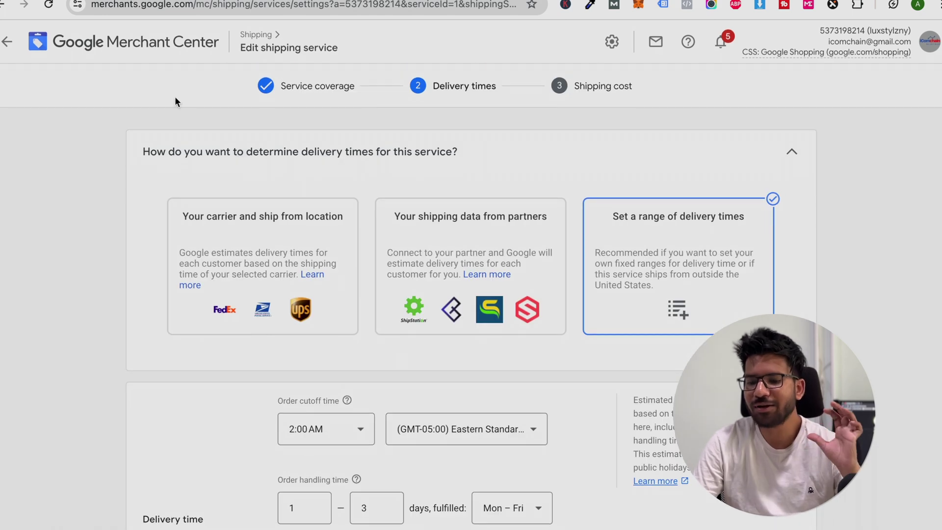
left_click(140, 55)
left_click(612, 43)
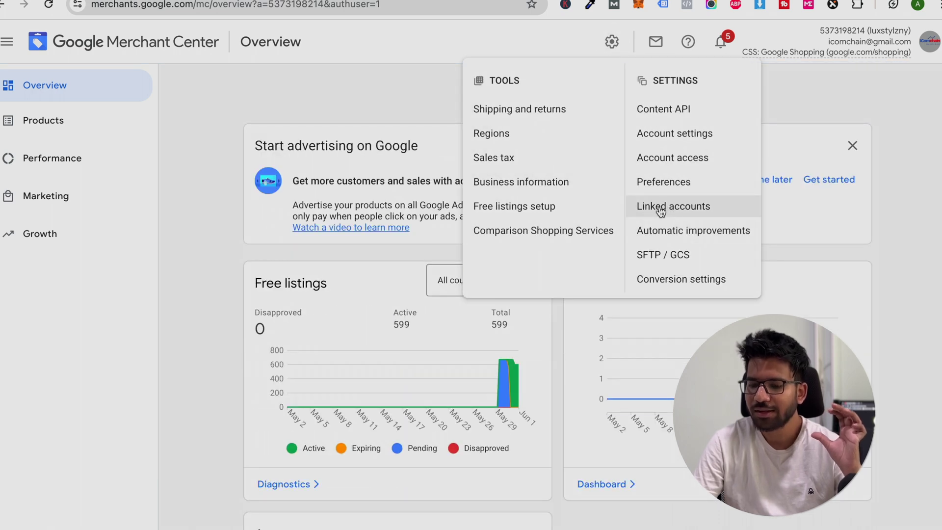
- Confirm Simprosys is the active shipping partner under Linked accounts' Partners & platforms
left_click(651, 210)
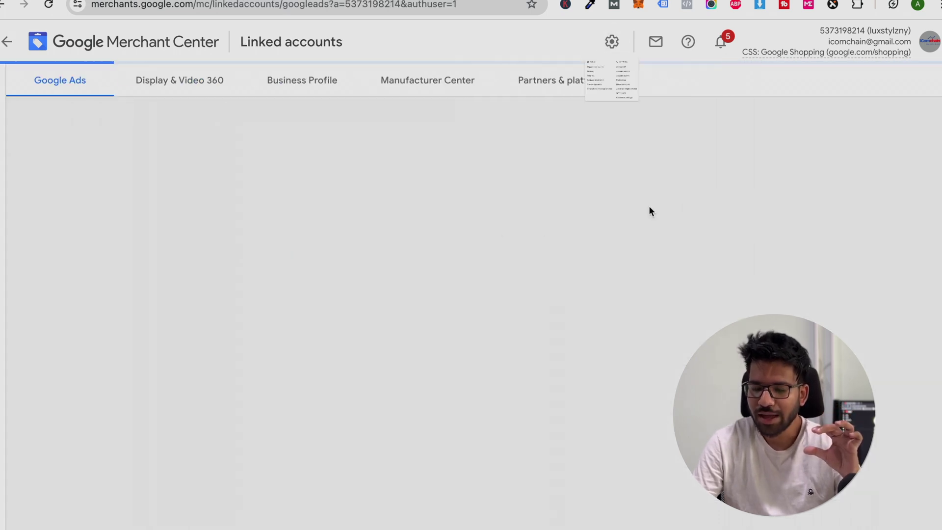
left_click(539, 87)
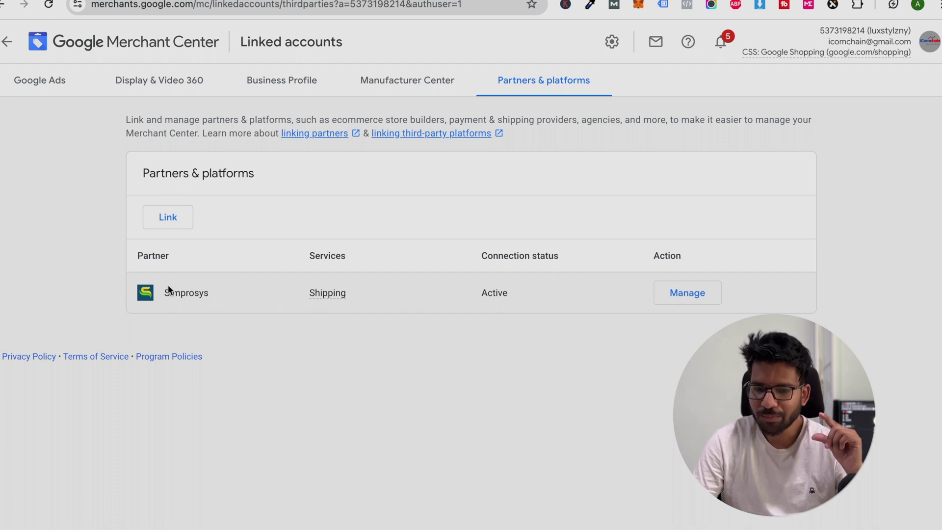
left_click_drag(165, 292, 221, 293)
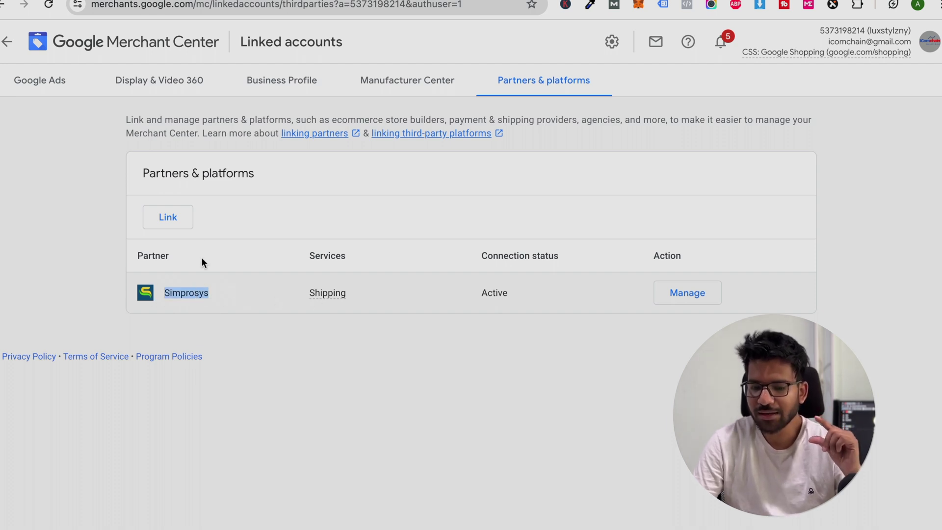
- Browse the linkable platforms, including Sales & Orders, and cancel without linking any
left_click(172, 226)
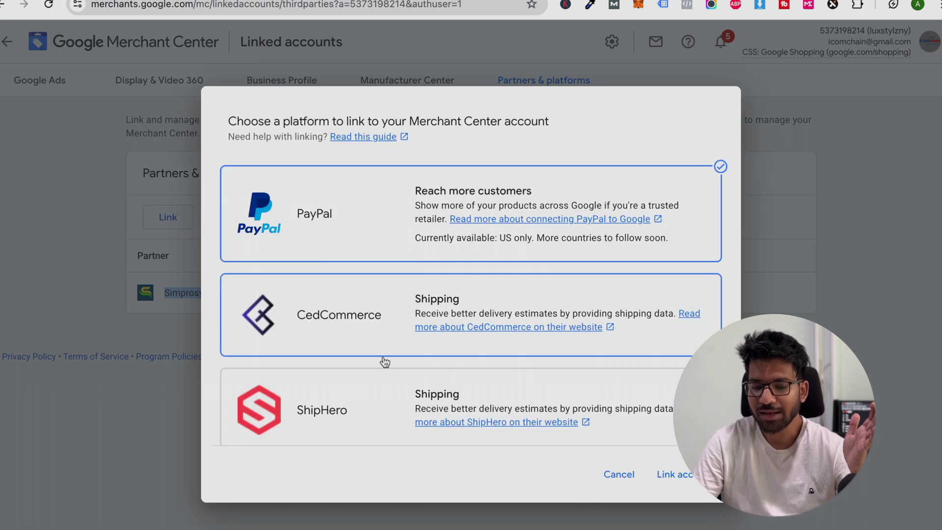
scroll(382, 361, "down", 7)
scroll(370, 333, "up", 1)
left_click(376, 191)
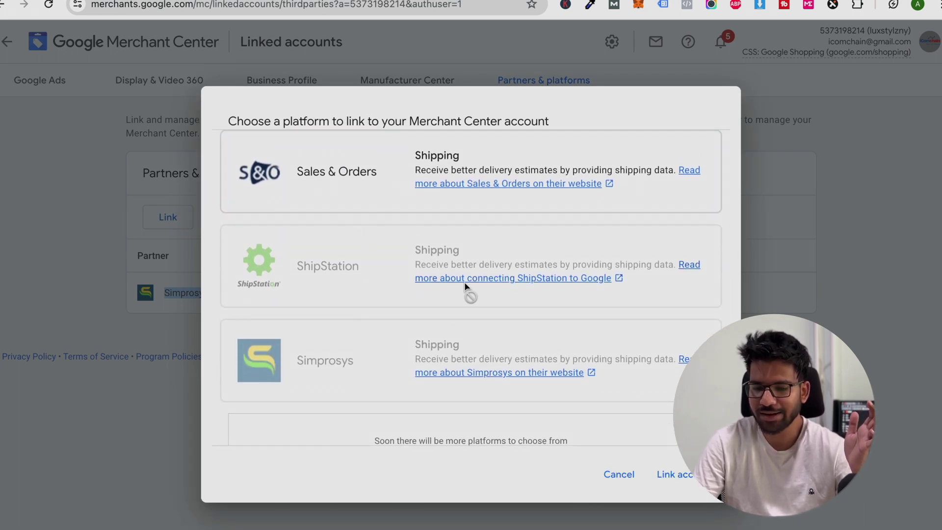
scroll(345, 299, "up", 3)
scroll(346, 301, "down", 2)
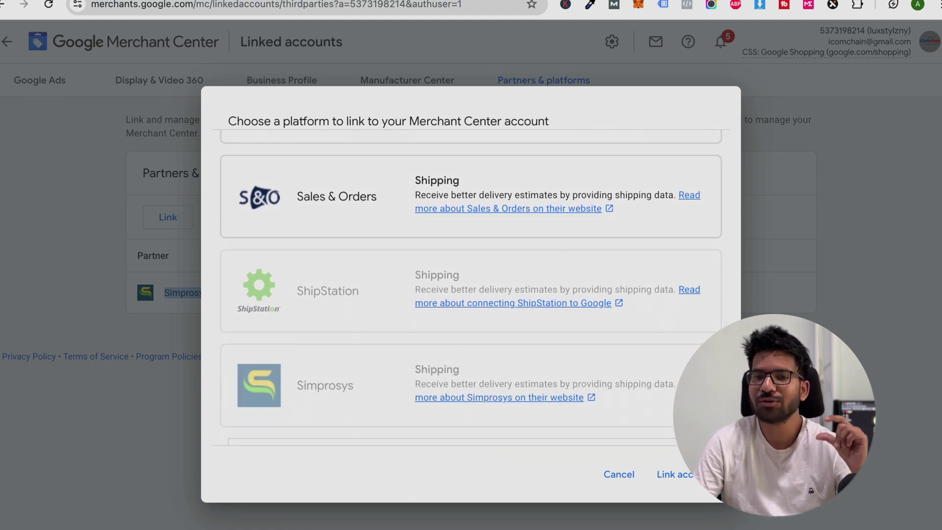
left_click(617, 478)
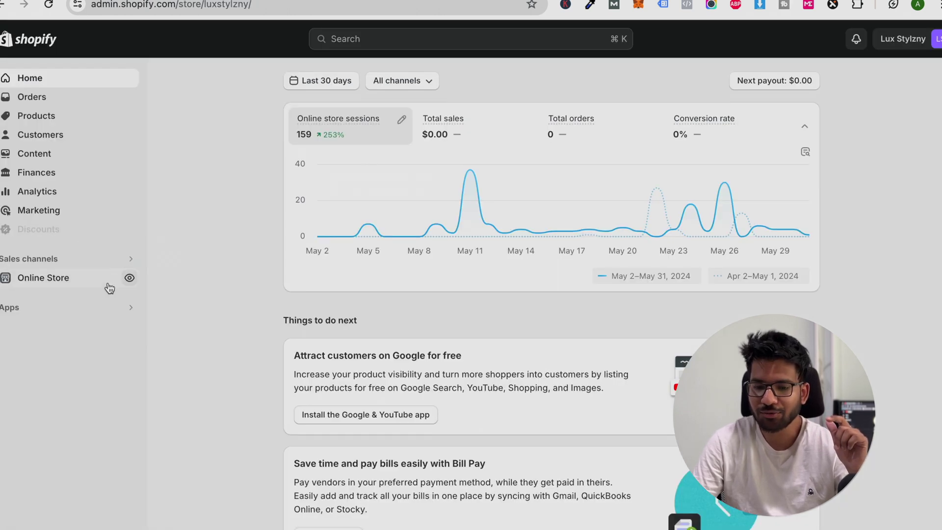
- Check the Simprosys Google Shopping Feed app's Delivery Speed Estimates settings, then go back to Merchant Center
left_click(53, 308)
left_click(372, 89)
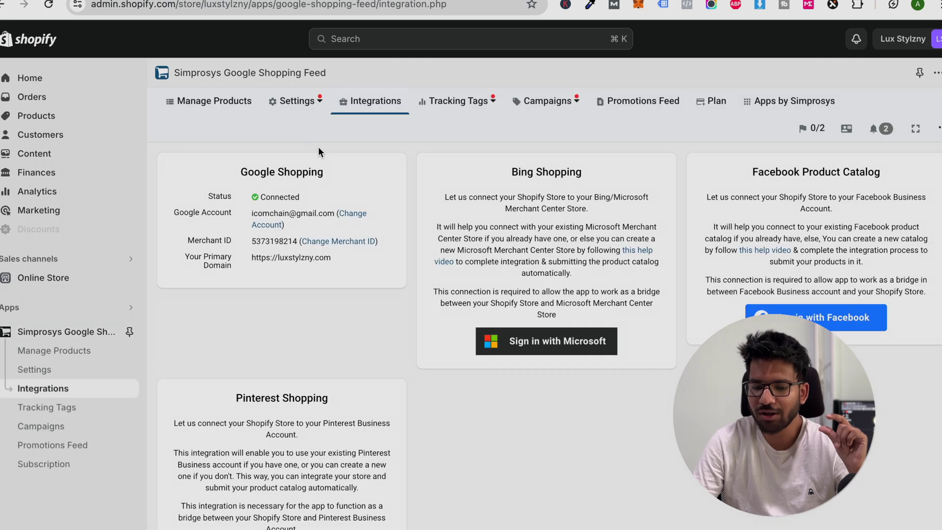
left_click(297, 101)
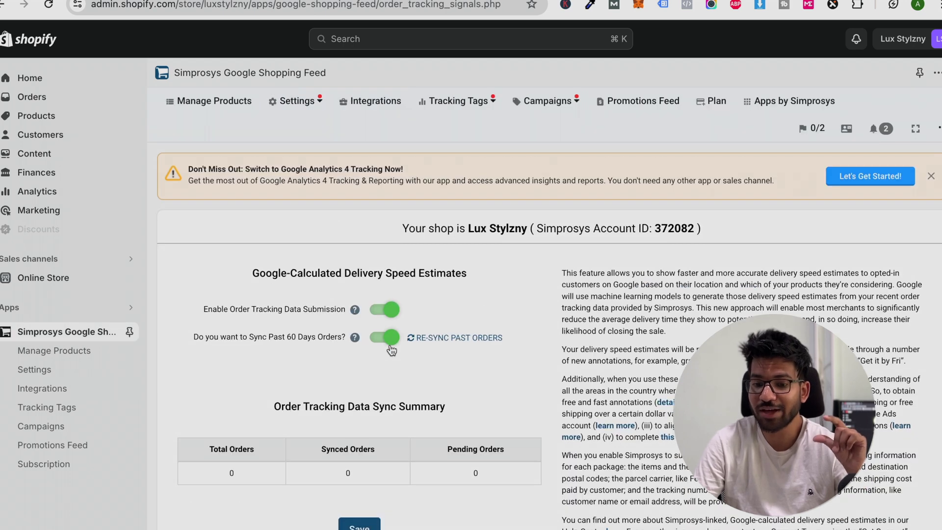
scroll(391, 350, "down", 1)
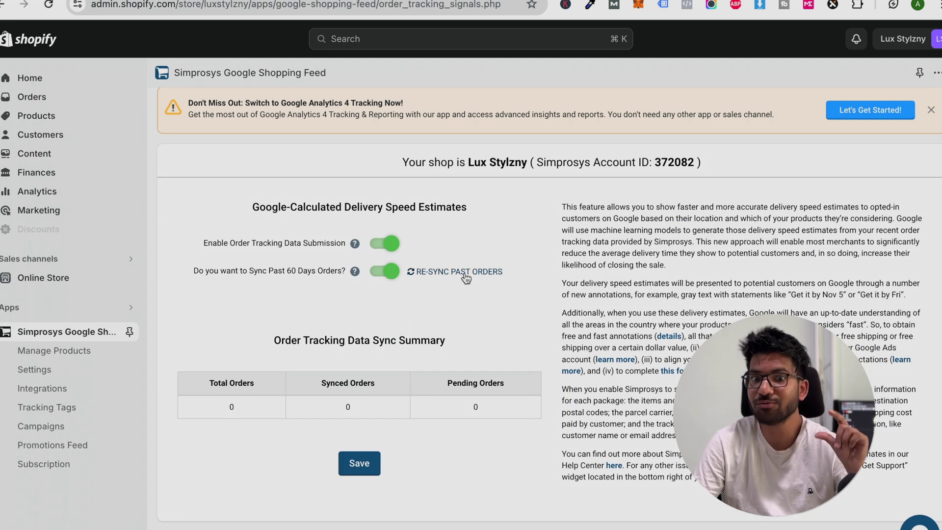
scroll(465, 277, "up", 1)
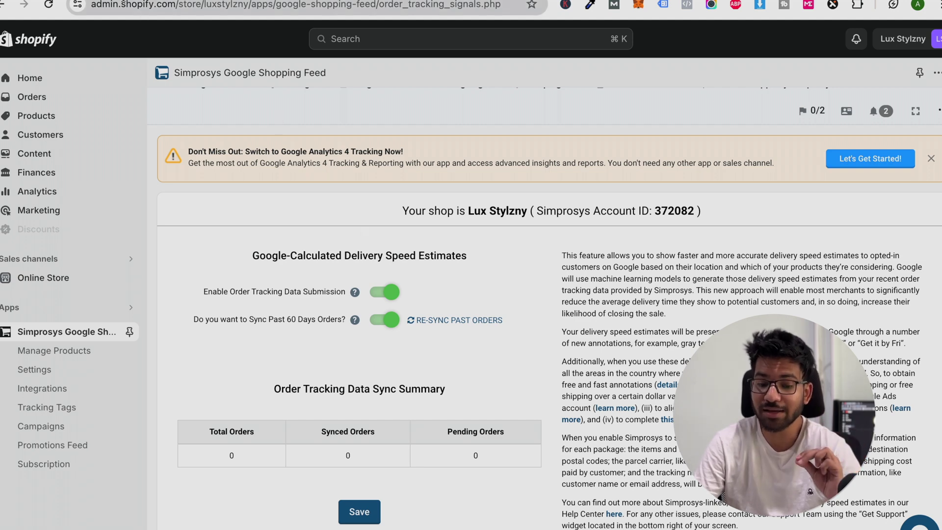
left_click(142, 2)
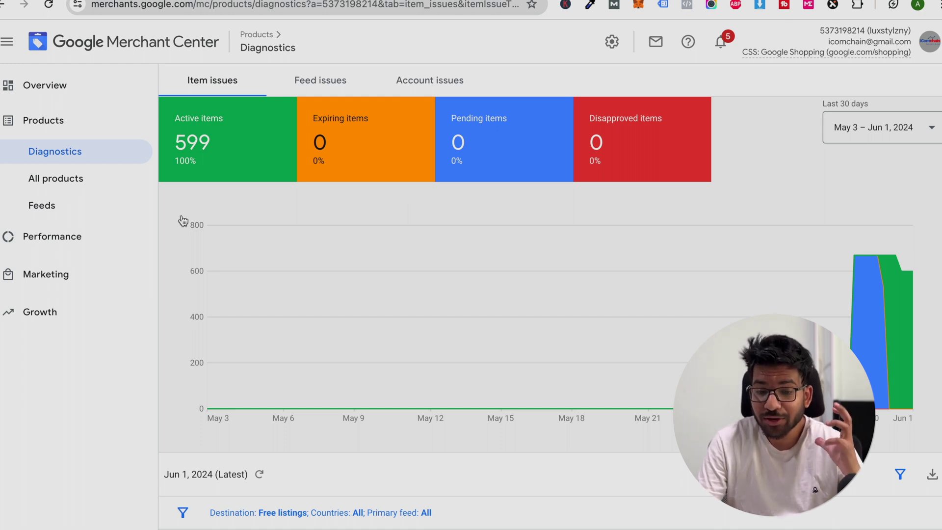
- Check the primary feeds: Content API (English, US) supplies 599 products to free listings
left_click(88, 209)
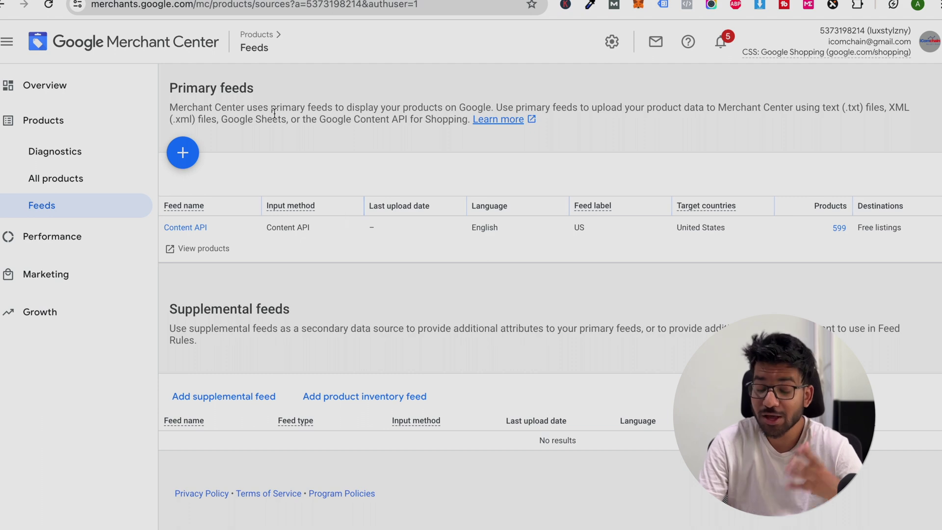
mouse_move(296, 260)
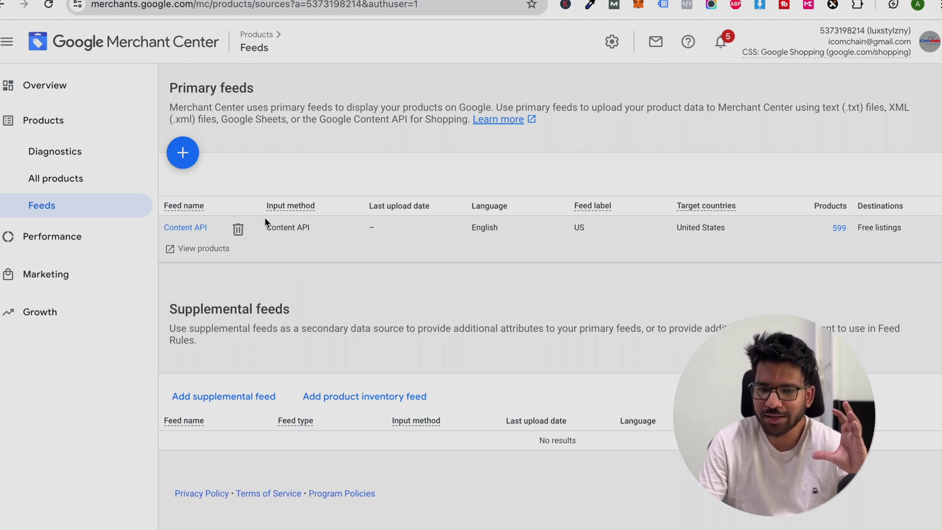
- From all products, open the All You Need is Love: Vader Edition Phone case's details
left_click(101, 180)
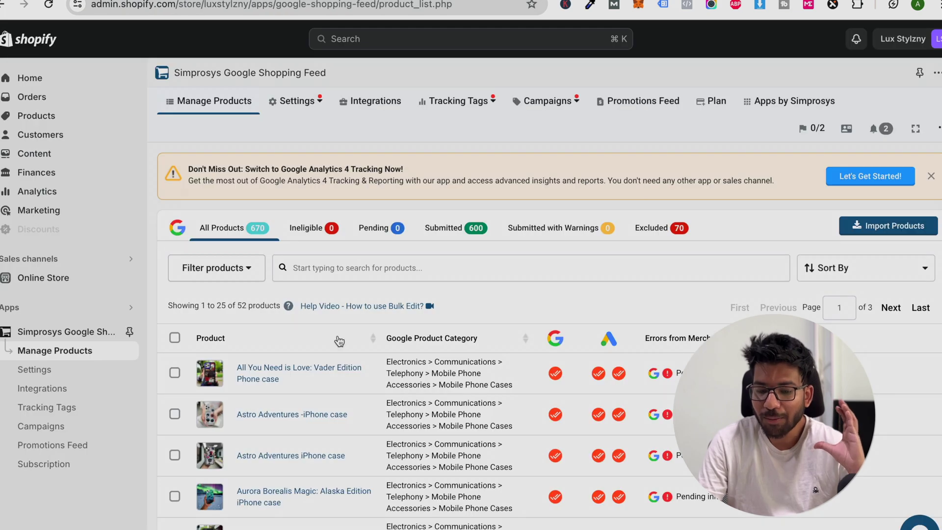
scroll(337, 338, "down", 2)
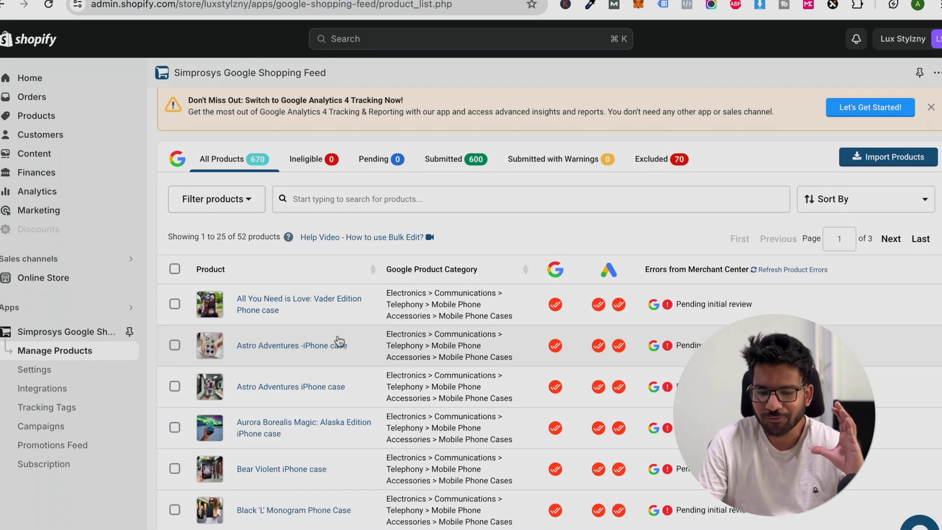
left_click(262, 302)
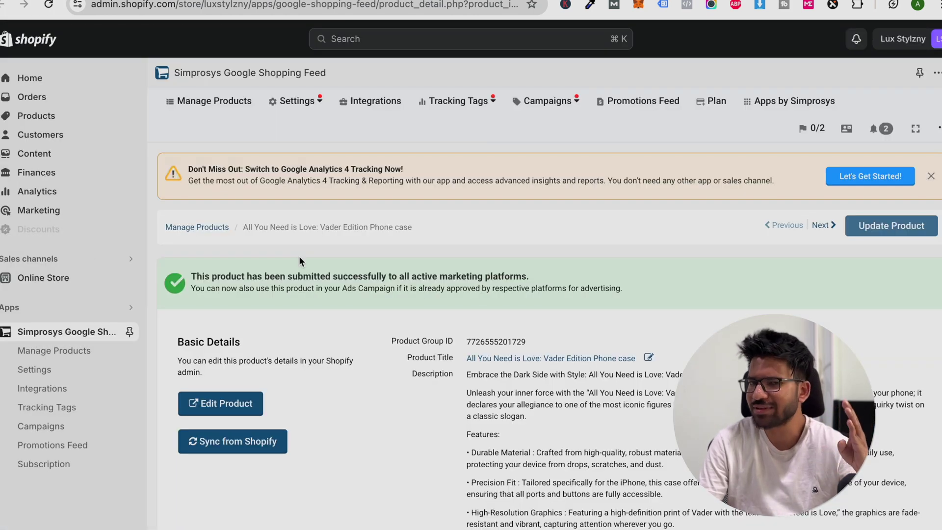
- Read through the phone case's Basic Details and full product description
scroll(300, 260, "down", 1)
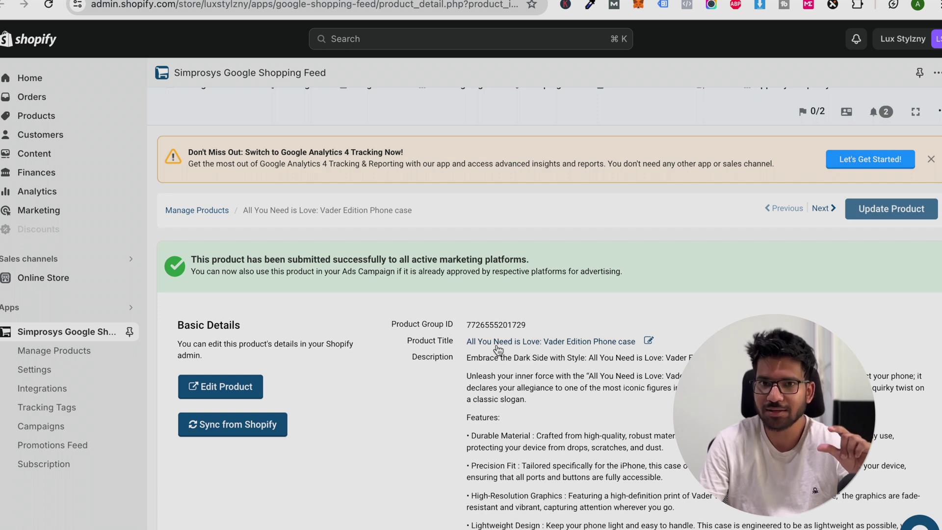
scroll(446, 372, "down", 1)
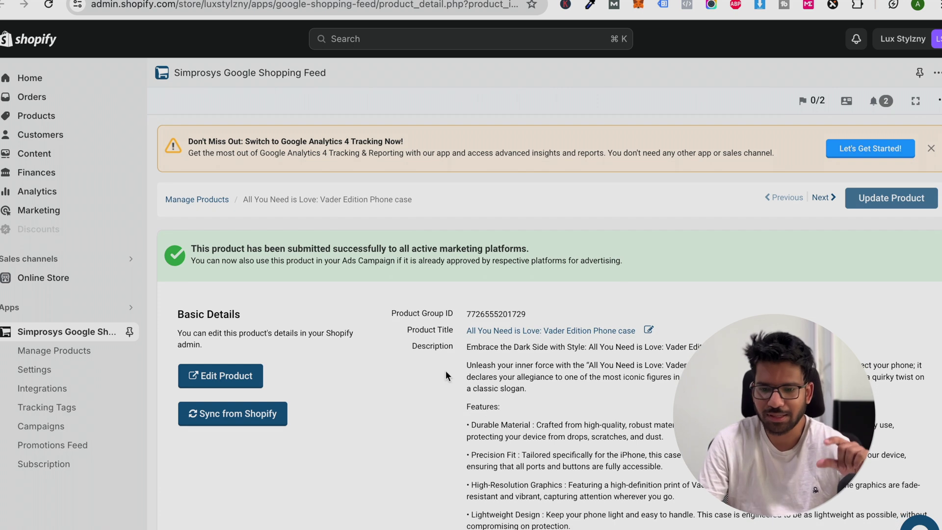
scroll(446, 372, "down", 3)
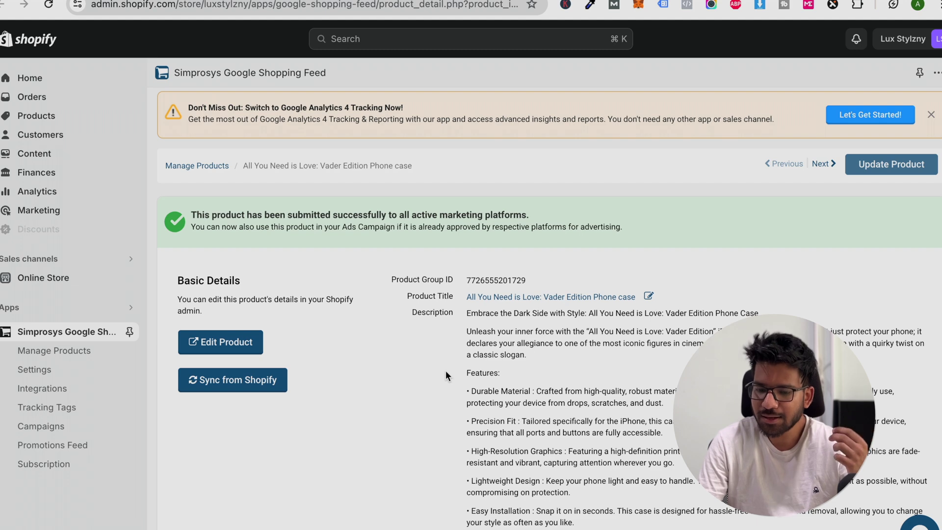
scroll(446, 374, "down", 10)
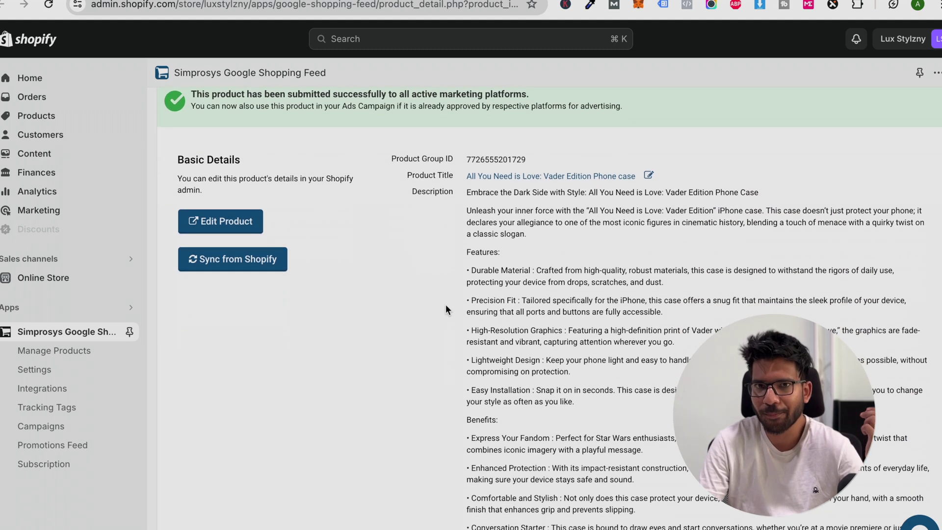
scroll(461, 255, "down", 3)
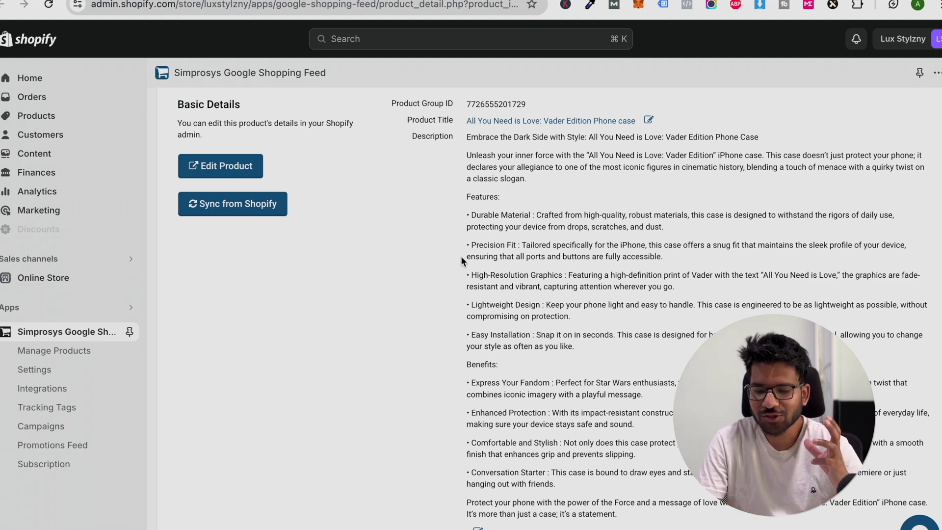
- Review Channel Submission Control, Google Product Category and the Color custom attribute
scroll(460, 260, "down", 4)
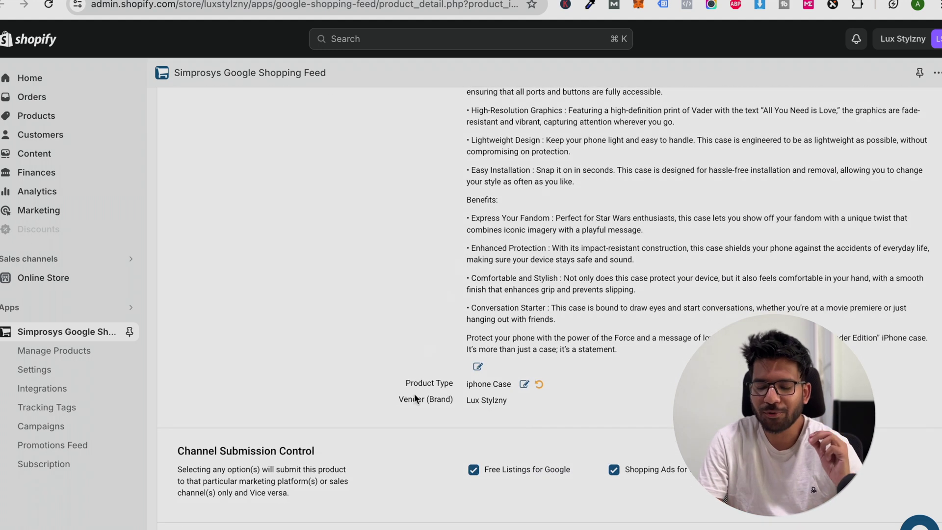
scroll(411, 392, "down", 1)
scroll(458, 349, "down", 1)
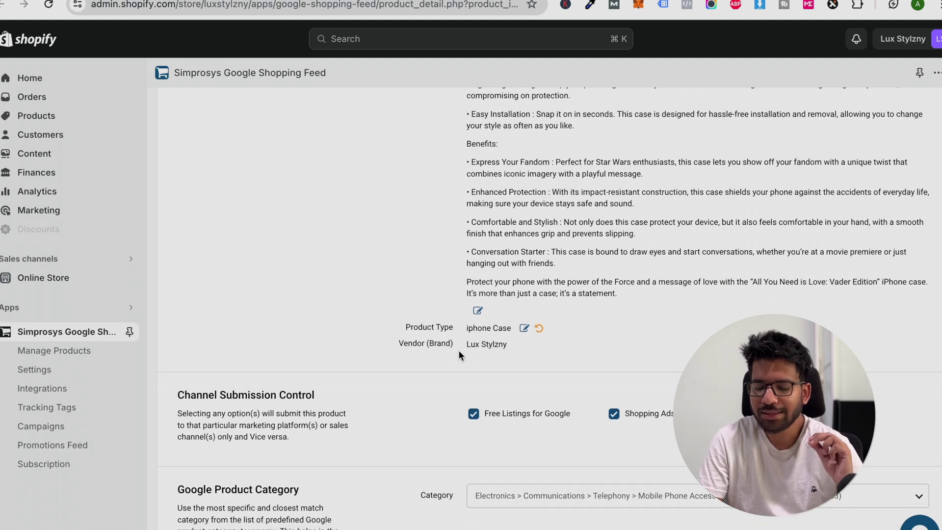
scroll(458, 349, "down", 4)
scroll(459, 354, "down", 2)
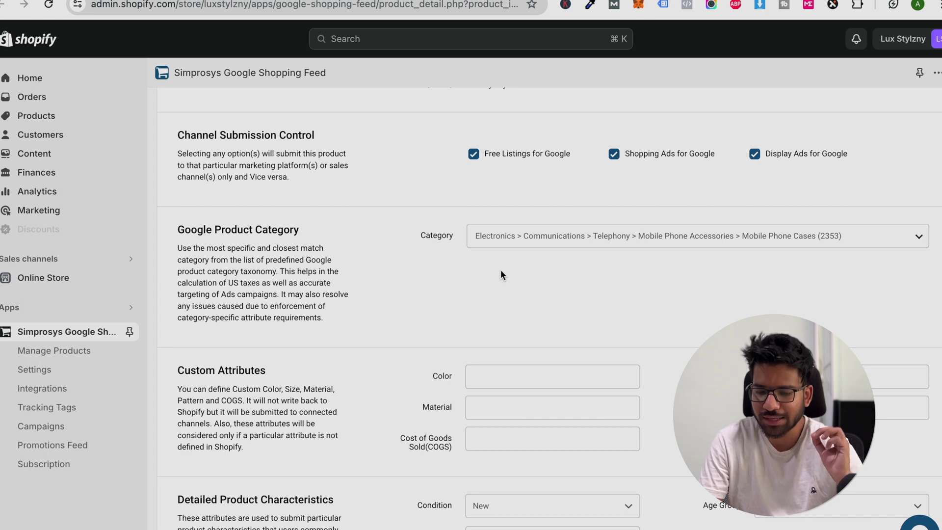
scroll(527, 259, "down", 3)
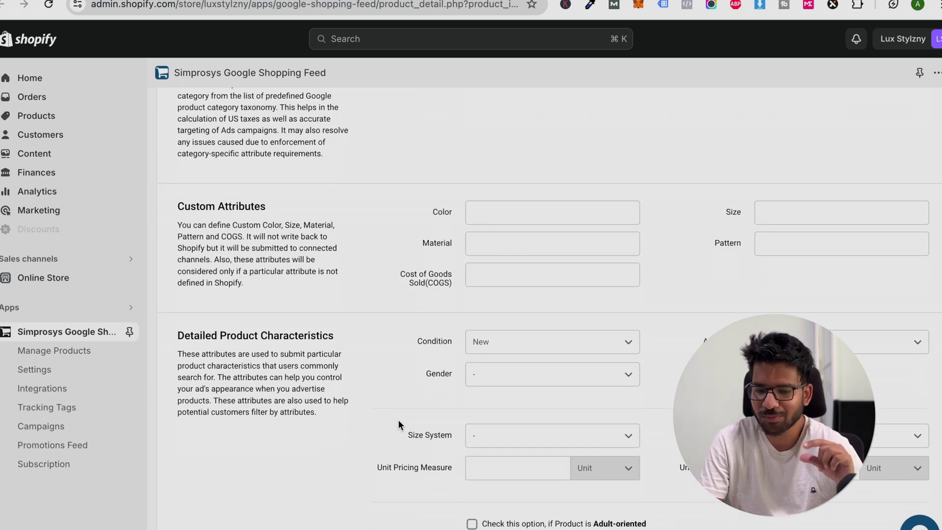
left_click_drag(434, 212, 448, 213)
scroll(485, 227, "down", 1)
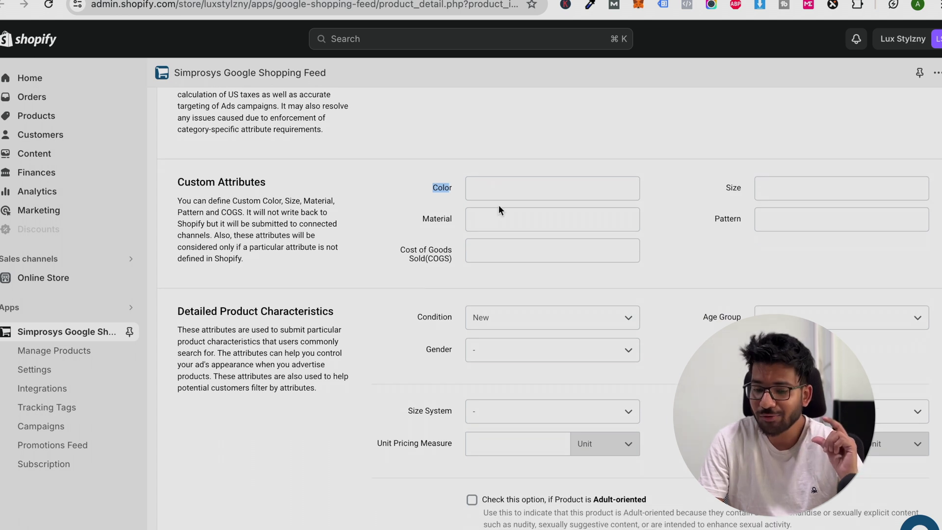
scroll(499, 204, "down", 1)
left_click_drag(421, 197, 454, 201)
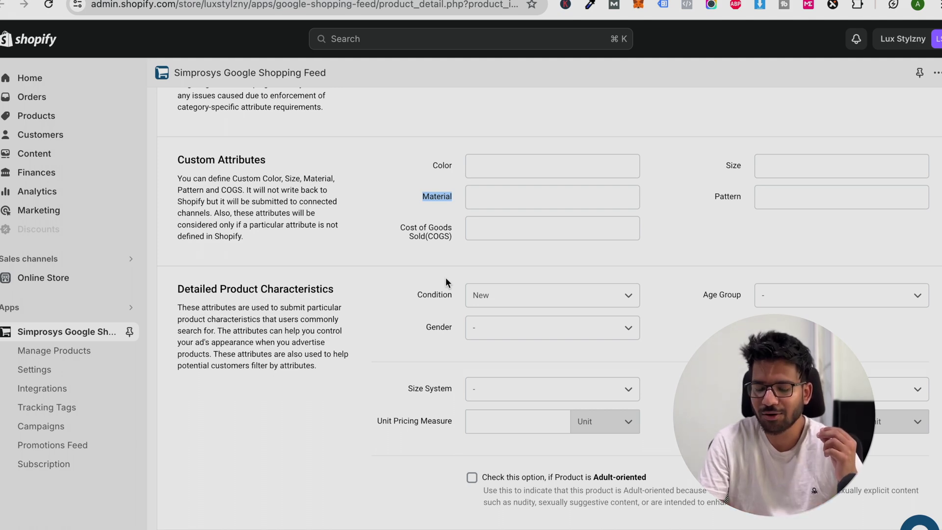
- Check the phone case's Unique Product Identifiers settings
scroll(445, 278, "down", 6)
scroll(446, 282, "down", 1)
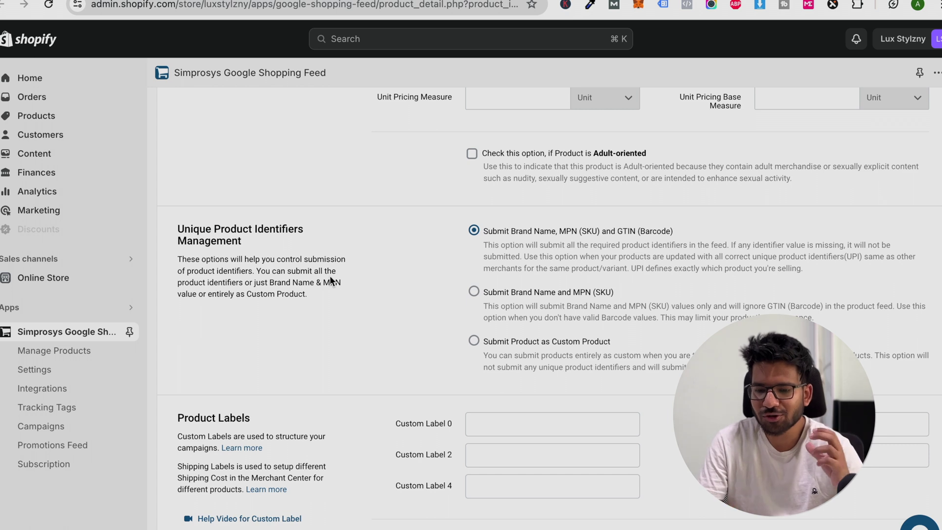
scroll(330, 277, "down", 1)
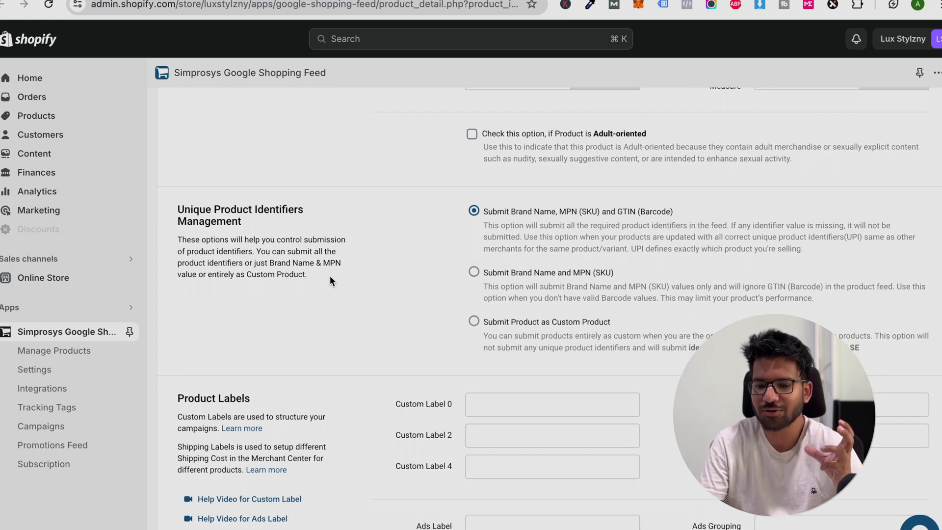
scroll(330, 281, "down", 4)
scroll(330, 281, "up", 3)
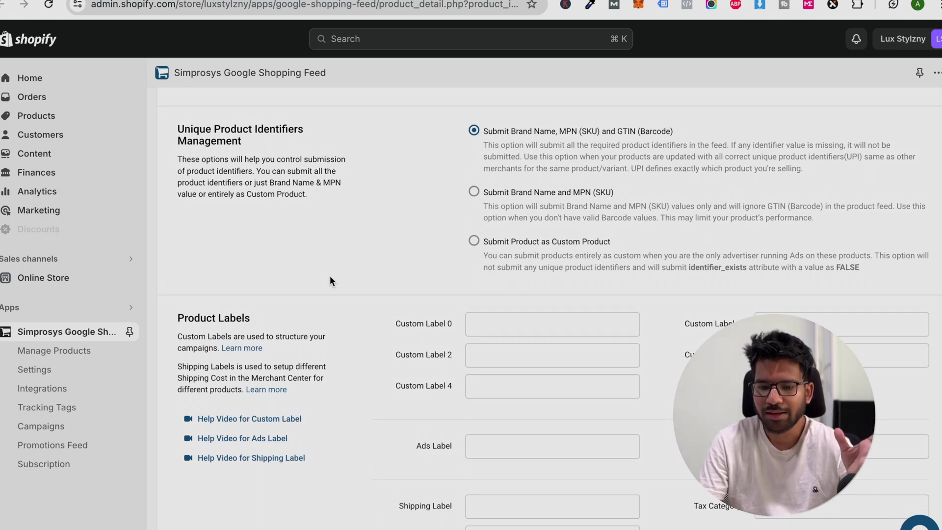
scroll(329, 280, "down", 6)
scroll(329, 281, "down", 7)
scroll(330, 280, "up", 20)
scroll(331, 281, "up", 15)
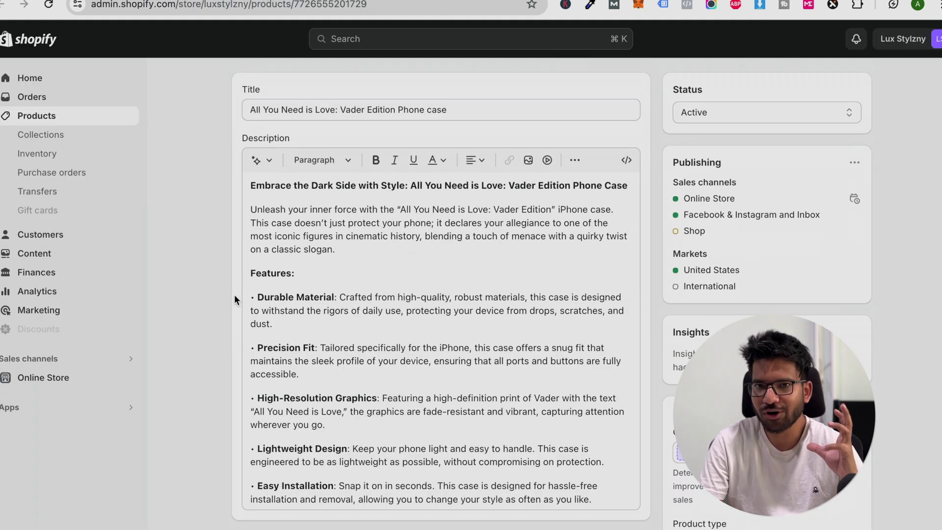
scroll(234, 297, "down", 5)
left_click(362, 366)
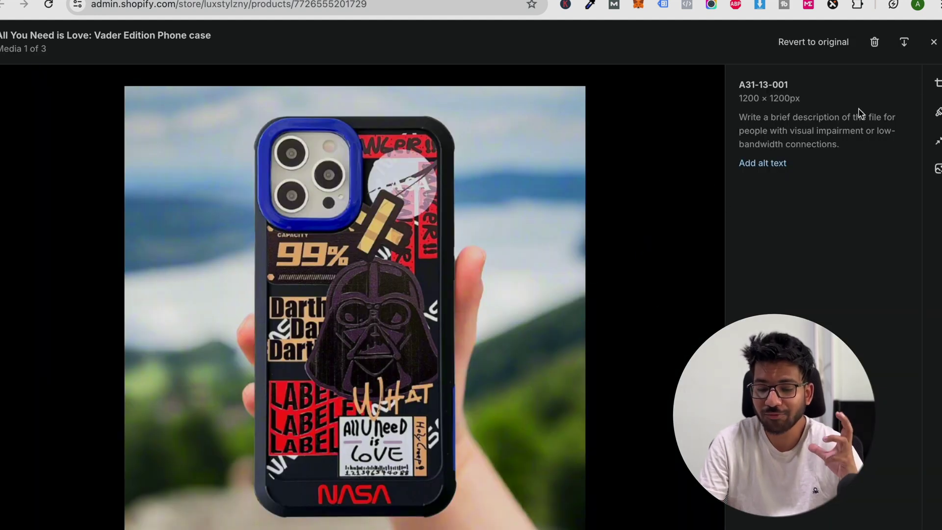
left_click(932, 43)
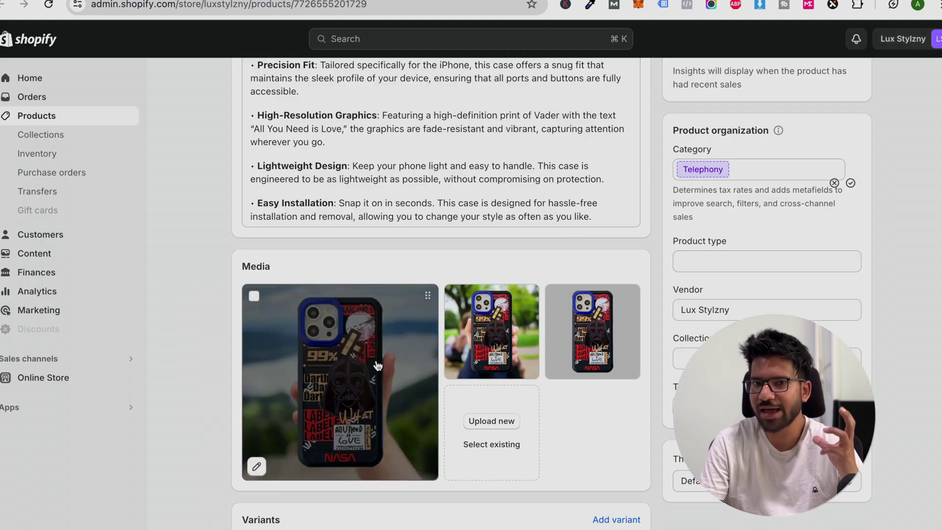
left_click(377, 365)
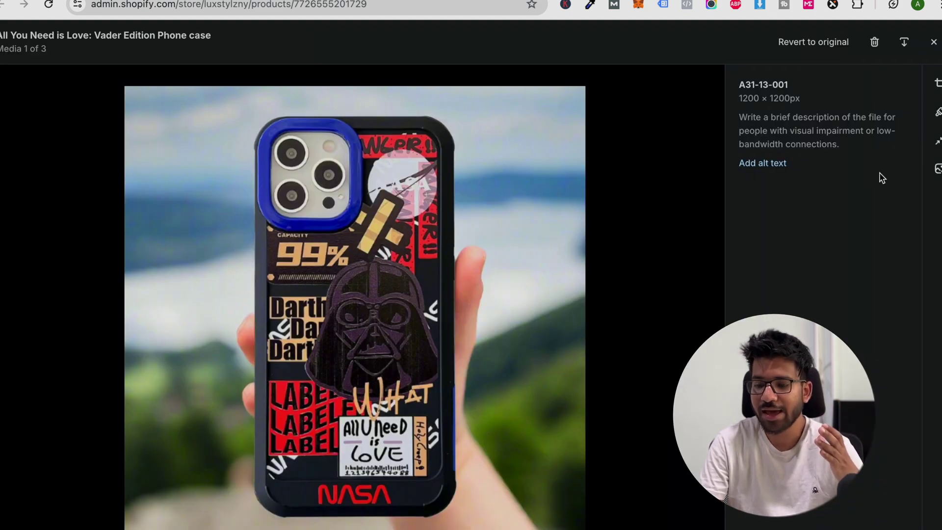
left_click(936, 169)
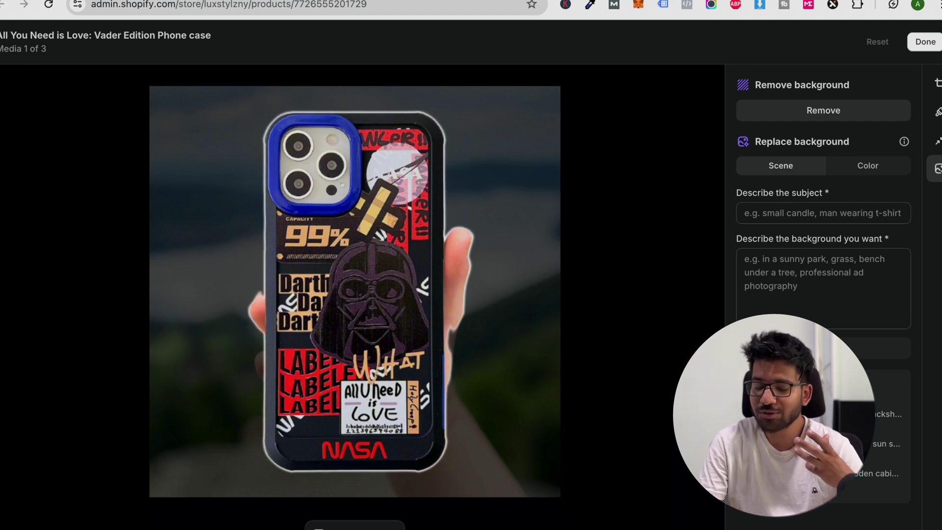
left_click(924, 41)
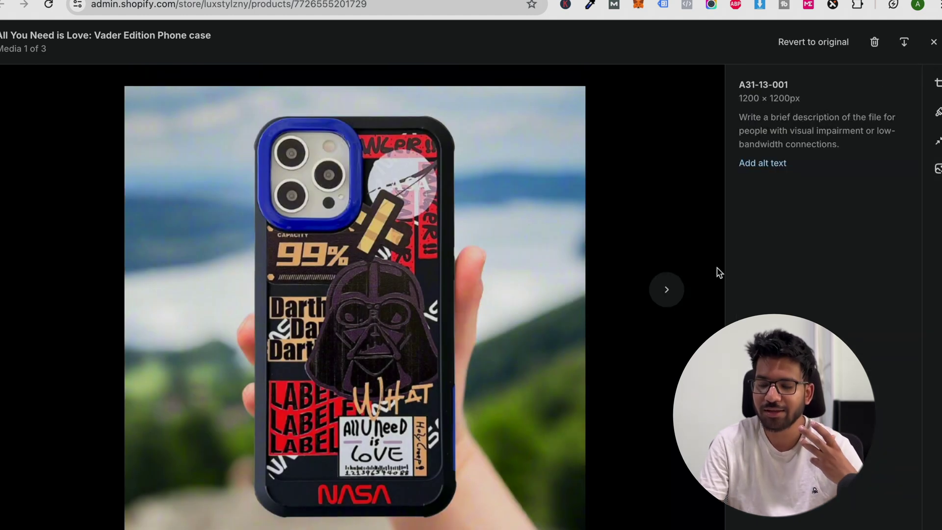
left_click(933, 42)
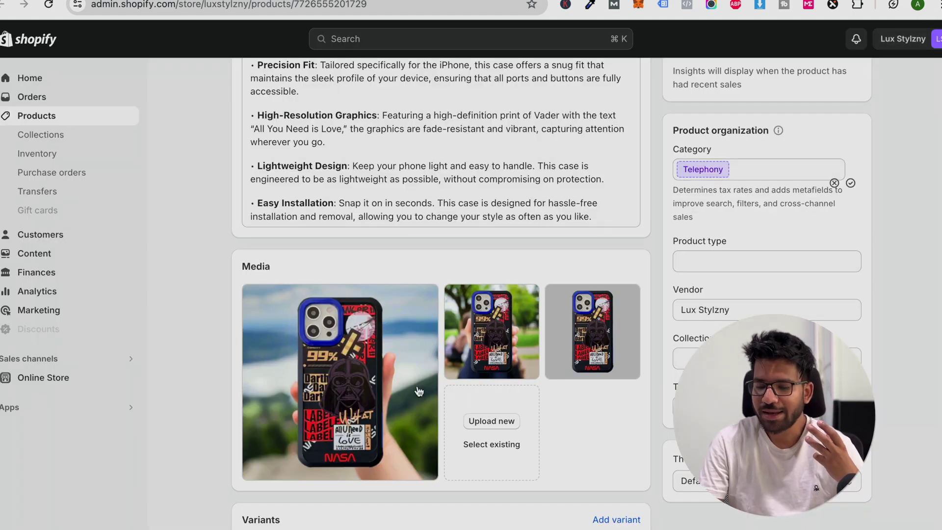
left_click(342, 409)
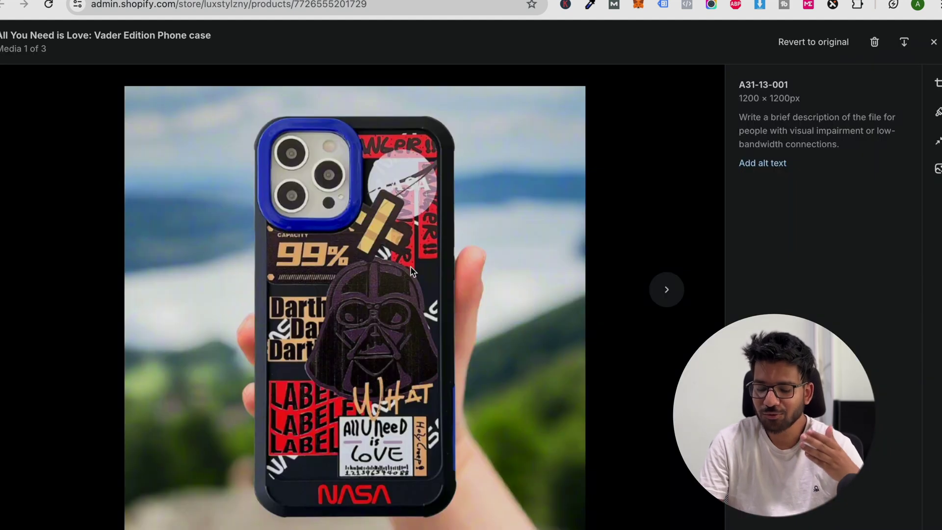
left_click(667, 289)
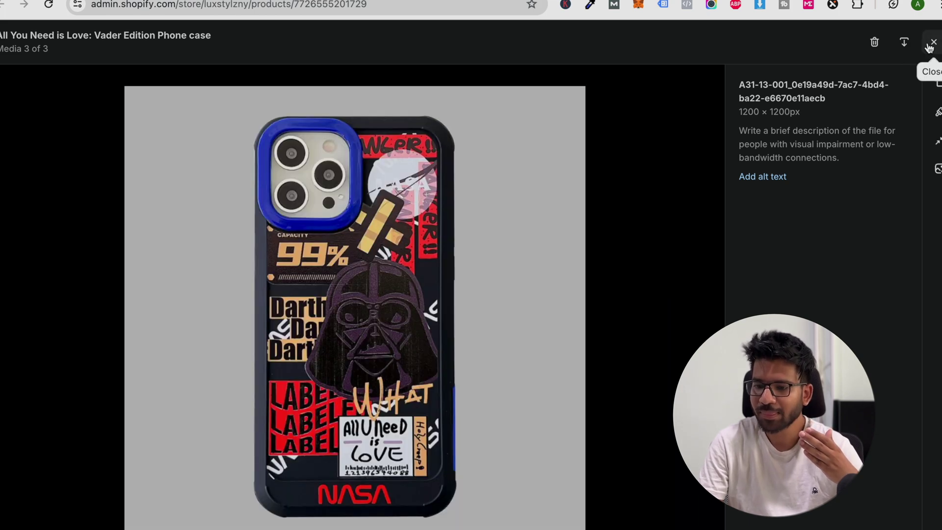
left_click(930, 44)
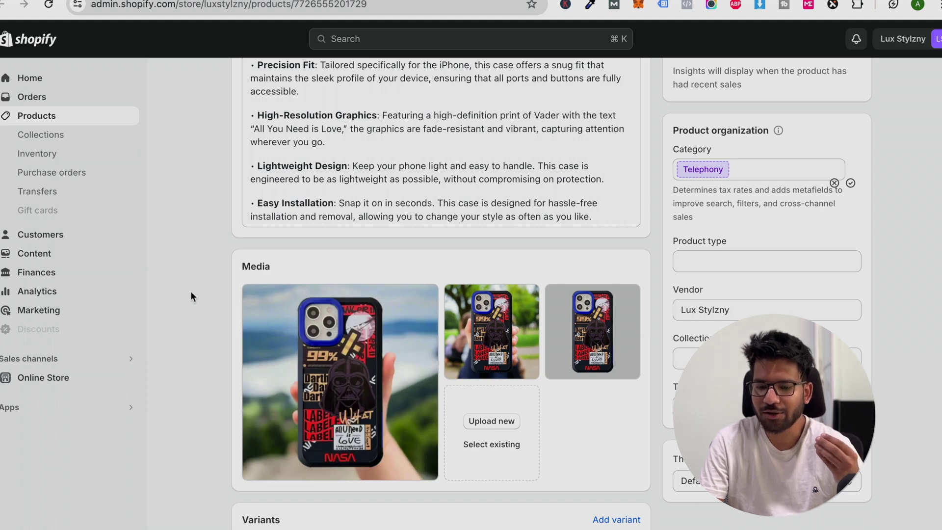
- Inspect diagnostics: 599 active, none disapproved, 12 US items limited by missing GTIN
scroll(142, 262, "down", 10)
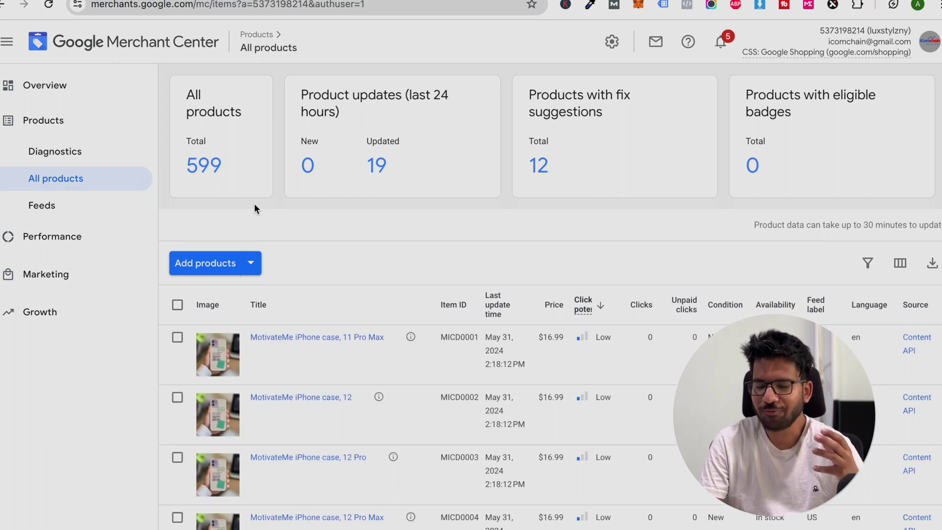
scroll(254, 203, "down", 8)
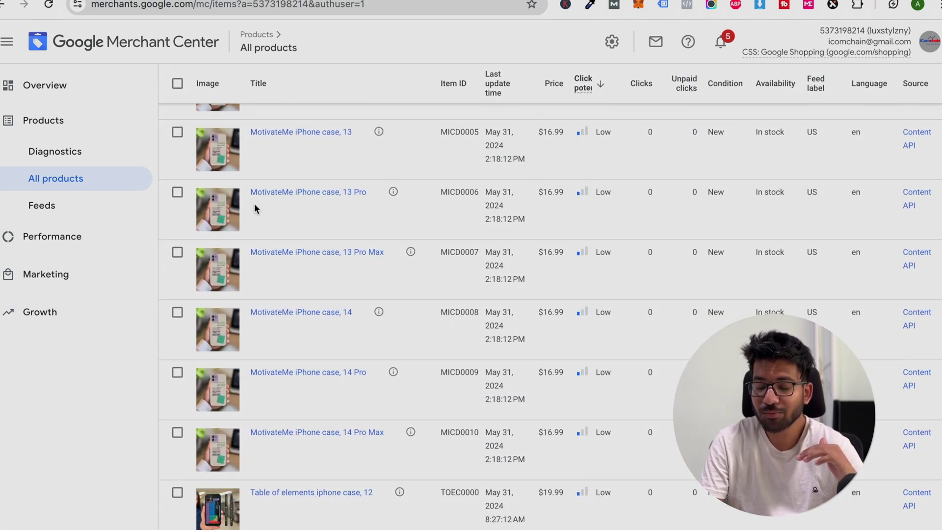
scroll(531, 216, "up", 5)
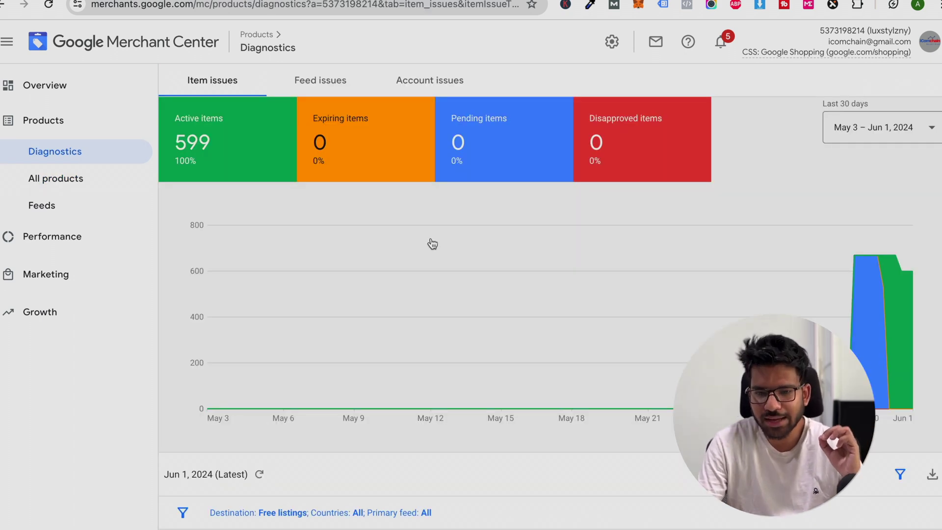
scroll(432, 244, "down", 2)
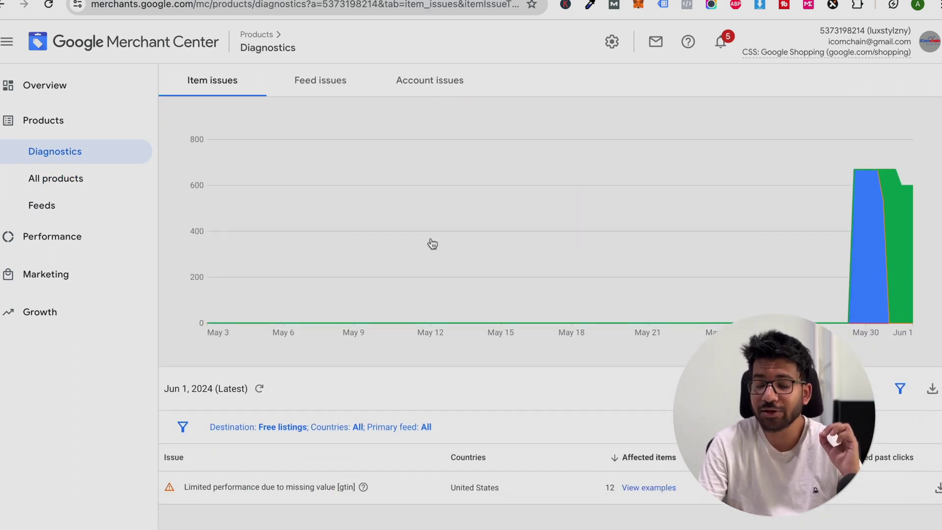
mouse_move(388, 217)
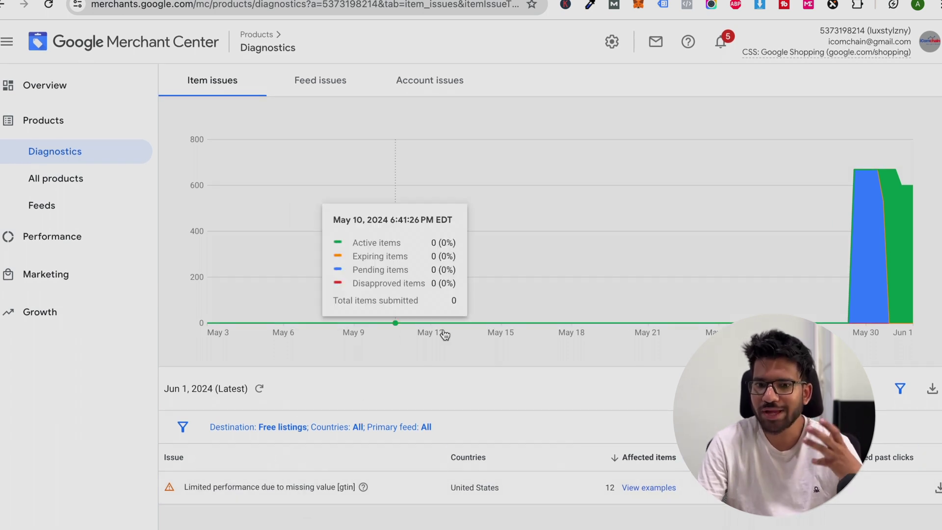
mouse_move(419, 268)
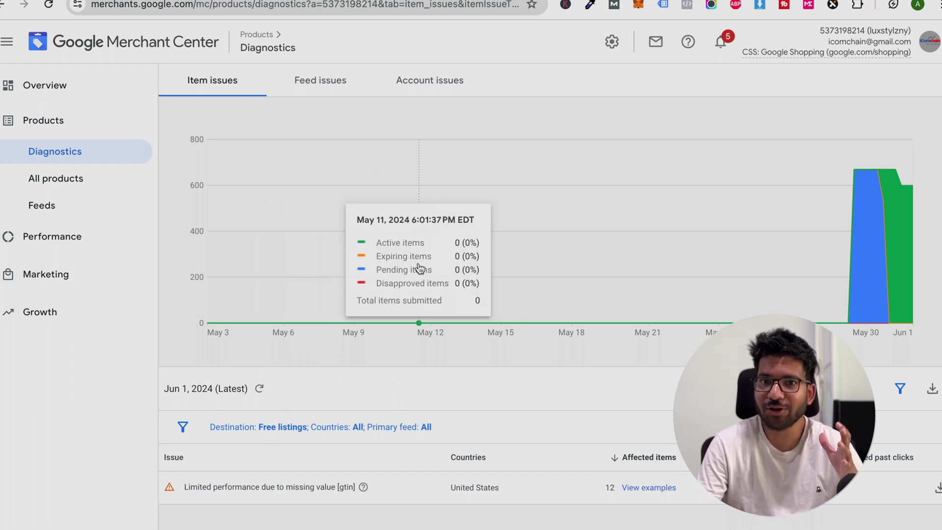